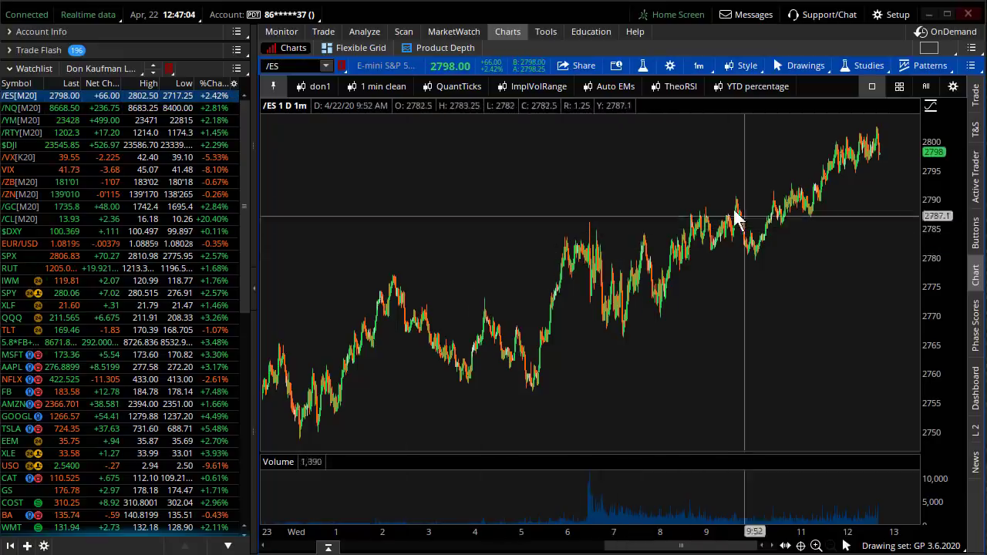
# Show the /ES chart as 30 days of hourly bars and hide the watchlist sidebar to widen it
pyautogui.click(698, 66)
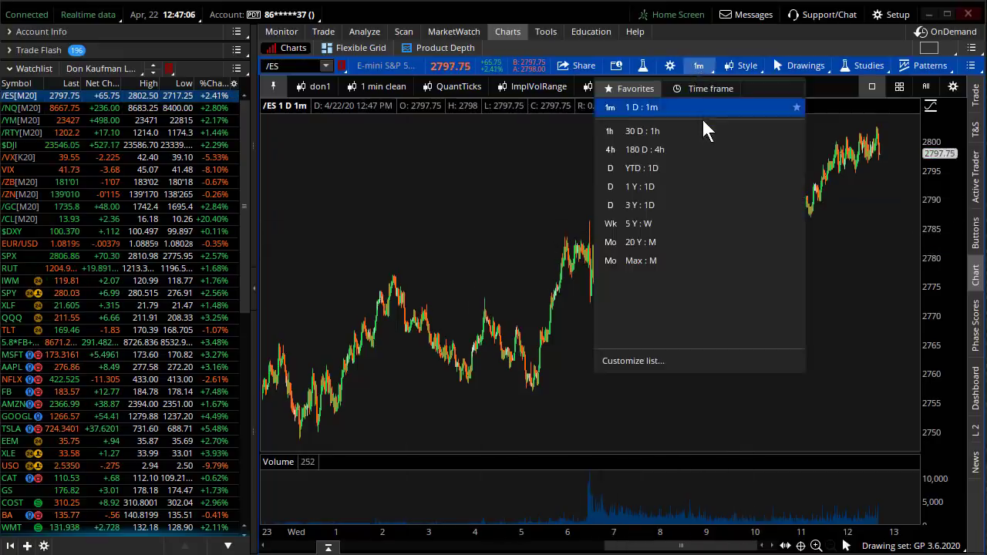
pyautogui.click(669, 129)
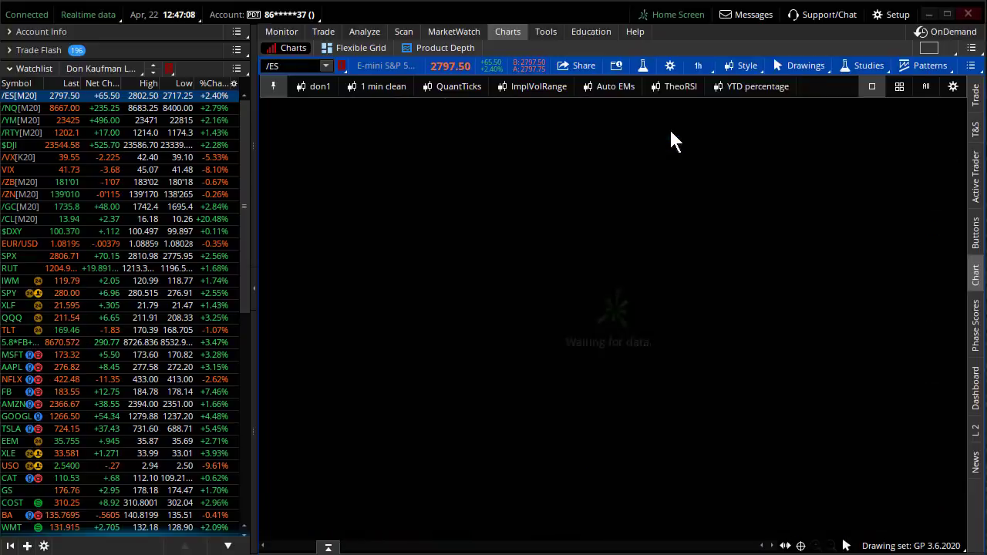
pyautogui.moveTo(251, 289); pyautogui.dragTo(7, 243)
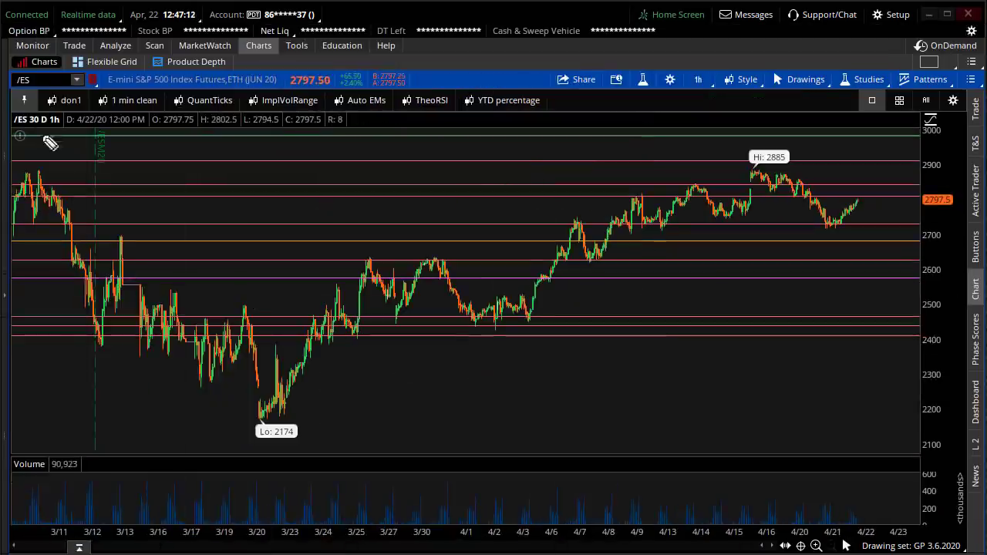
# Underline the 30 D period, dash the 2842 and 2731 levels, and trace down from the early-April price to a circled 4/8 date
pyautogui.moveTo(29, 129); pyautogui.dragTo(46, 129)
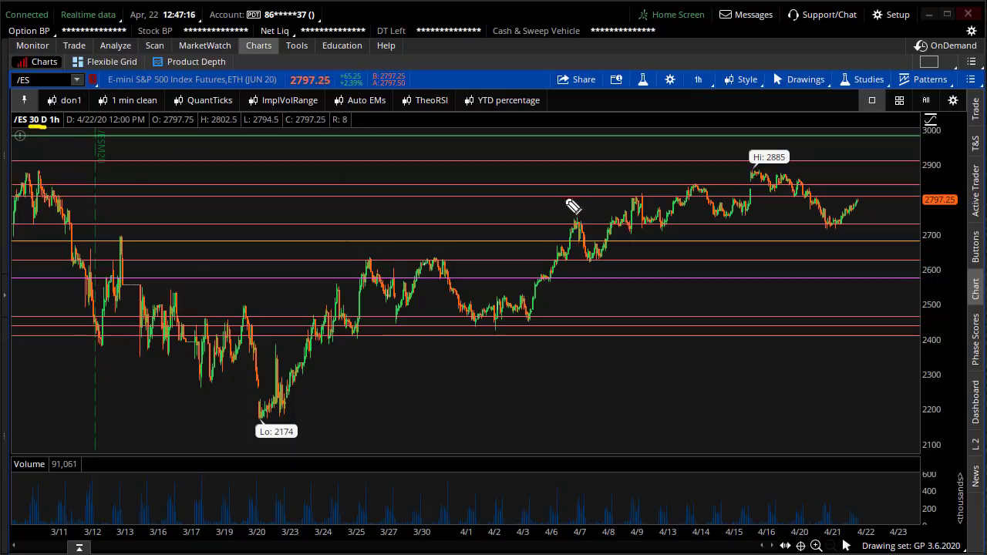
pyautogui.moveTo(562, 191); pyautogui.dragTo(572, 190)
pyautogui.moveTo(529, 225); pyautogui.dragTo(536, 224)
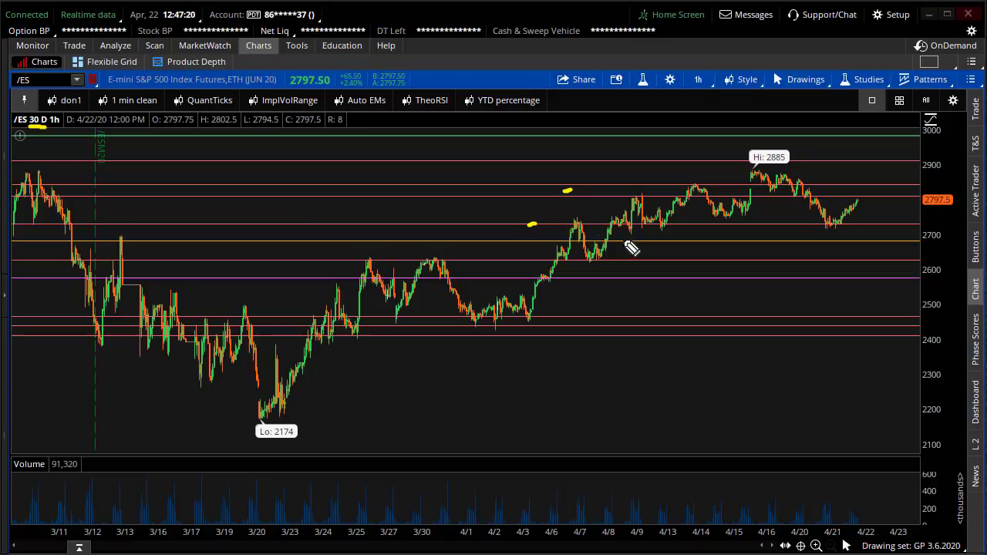
pyautogui.moveTo(617, 222); pyautogui.dragTo(632, 333)
pyautogui.moveTo(637, 379)
pyautogui.mouseDown()
pyautogui.moveTo(629, 520)
pyautogui.moveTo(619, 539)
pyautogui.moveTo(599, 542)
pyautogui.moveTo(593, 521)
pyautogui.moveTo(611, 514)
pyautogui.mouseUp()
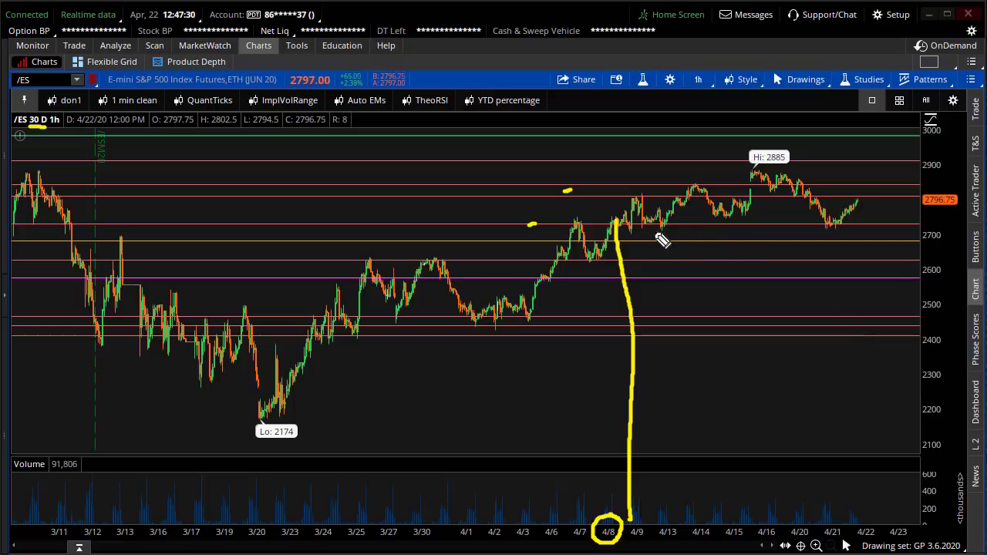
# Trace the zigzag price swings after 4/8, write the 2731 and 2811 range levels beside the candles, and clear all the pen marks
pyautogui.moveTo(618, 226)
pyautogui.mouseDown()
pyautogui.moveTo(637, 198)
pyautogui.moveTo(655, 222)
pyautogui.moveTo(675, 213)
pyautogui.moveTo(684, 193)
pyautogui.moveTo(700, 225)
pyautogui.mouseUp()
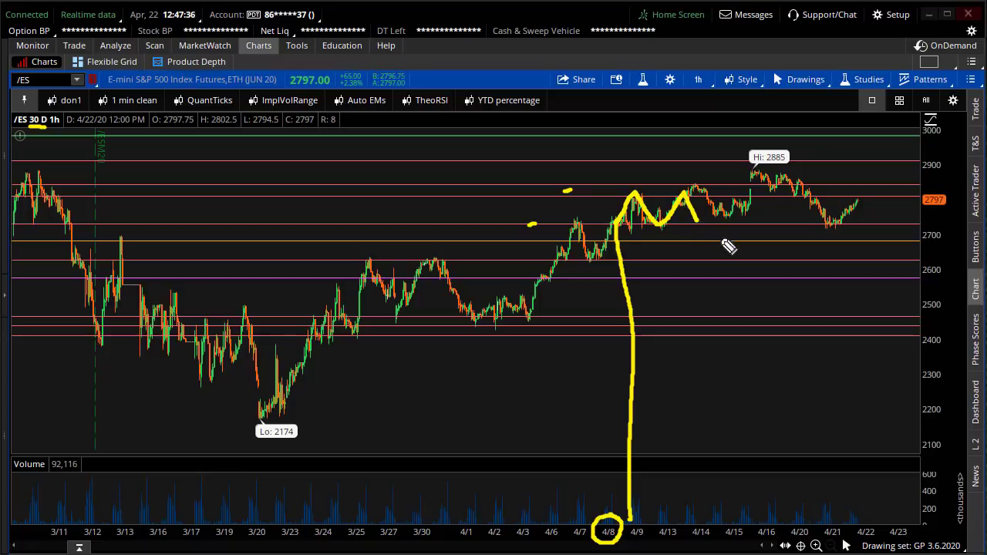
pyautogui.moveTo(746, 213)
pyautogui.mouseDown()
pyautogui.moveTo(760, 218)
pyautogui.moveTo(754, 229)
pyautogui.moveTo(822, 233)
pyautogui.mouseUp()
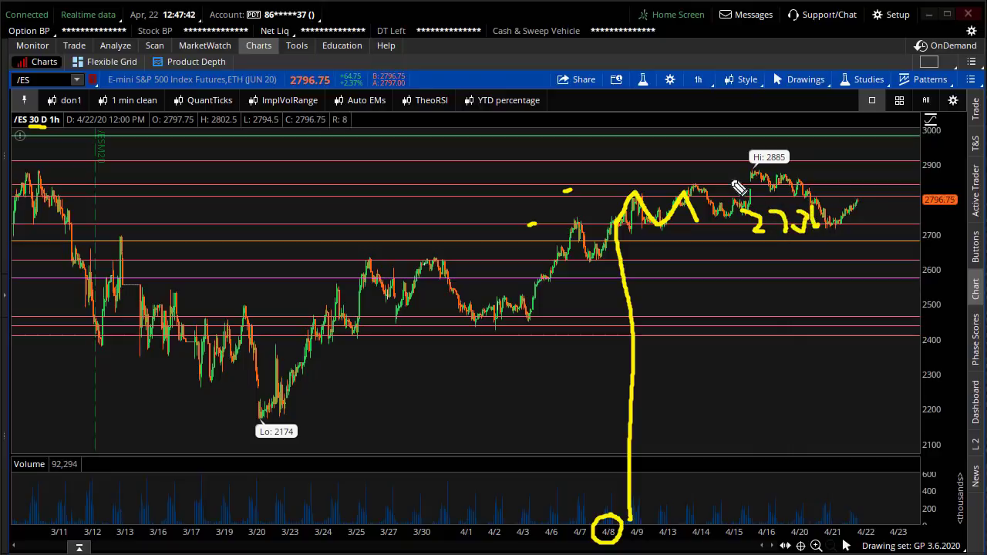
pyautogui.moveTo(726, 184)
pyautogui.mouseDown()
pyautogui.moveTo(753, 202)
pyautogui.moveTo(792, 185)
pyautogui.mouseUp()
pyautogui.moveTo(787, 176); pyautogui.dragTo(790, 190)
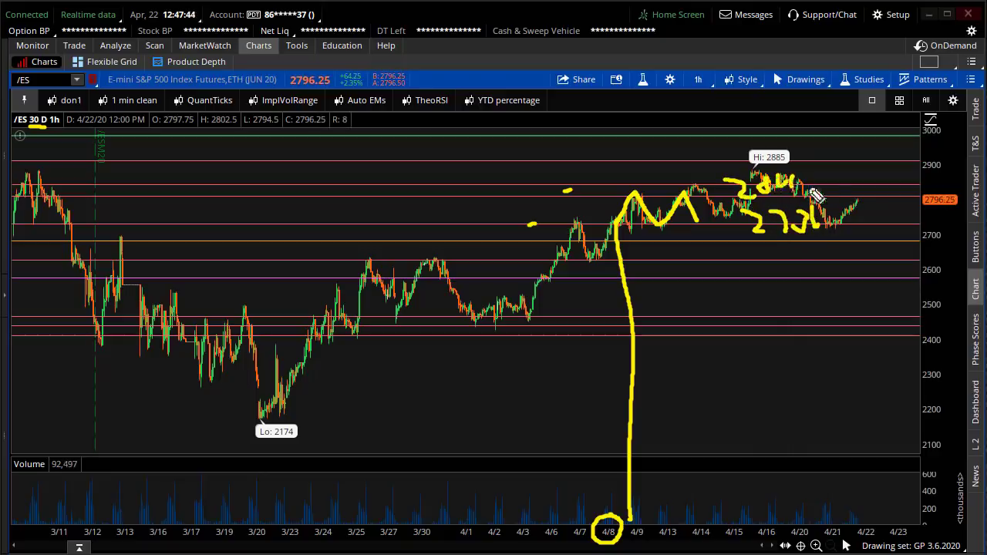
pyautogui.moveTo(852, 194); pyautogui.dragTo(861, 192)
pyautogui.press('Escape')
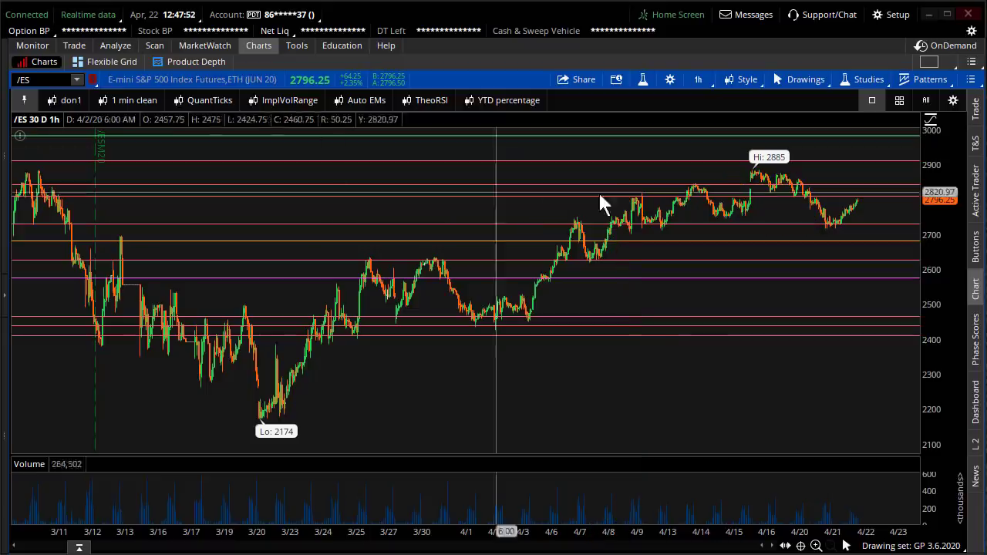
# Zoom the hourly /ES chart to the period from 4/7/20 to 4/24/20
pyautogui.moveTo(577, 188); pyautogui.dragTo(780, 197)
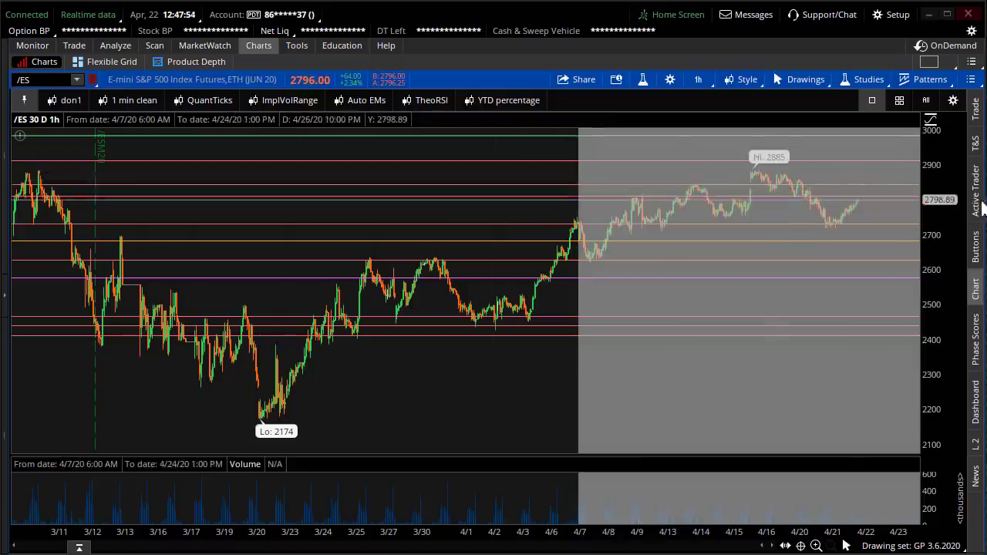
pyautogui.click(678, 224)
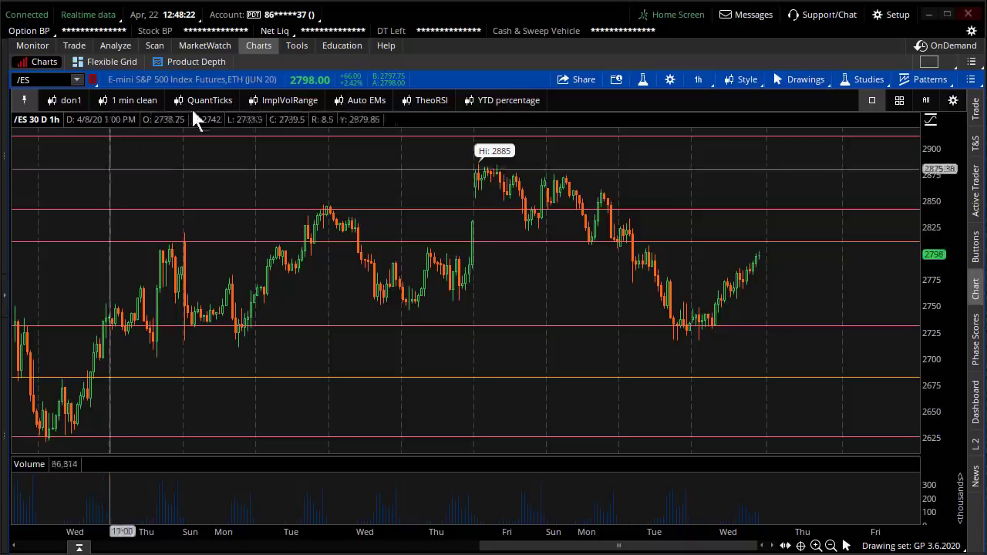
# Check the advancing and declining S&P 100 issues in the Index Watch visualization and return to the price chart
pyautogui.click(206, 44)
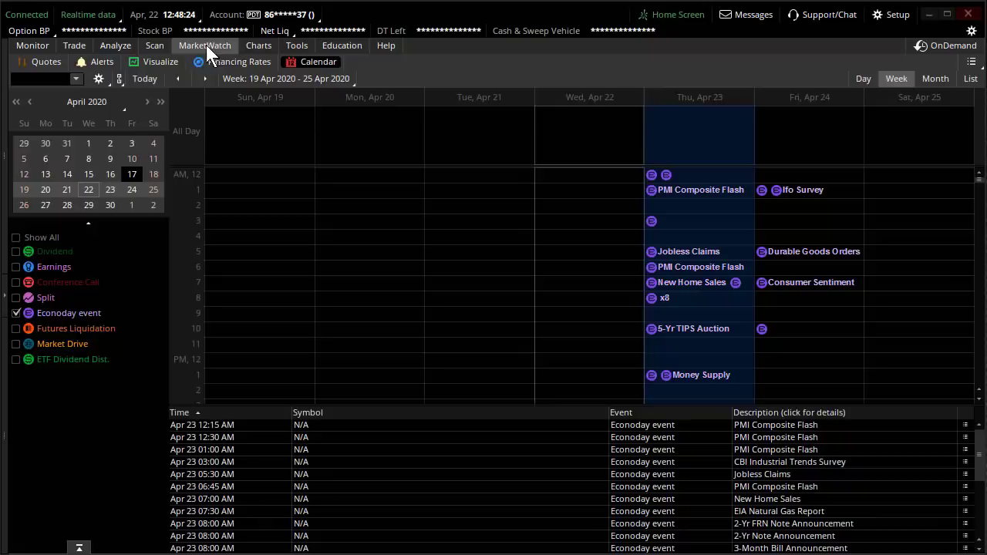
pyautogui.click(146, 60)
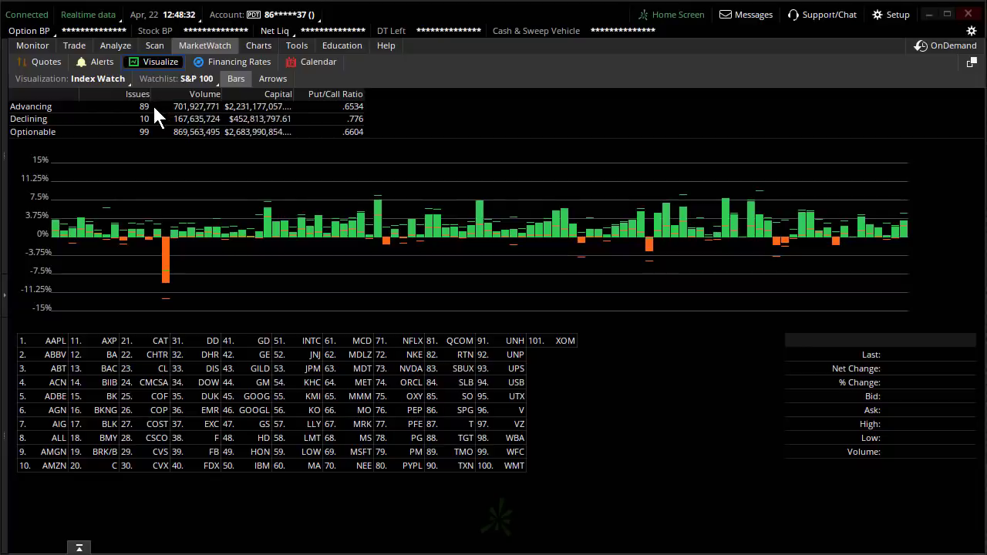
pyautogui.click(257, 46)
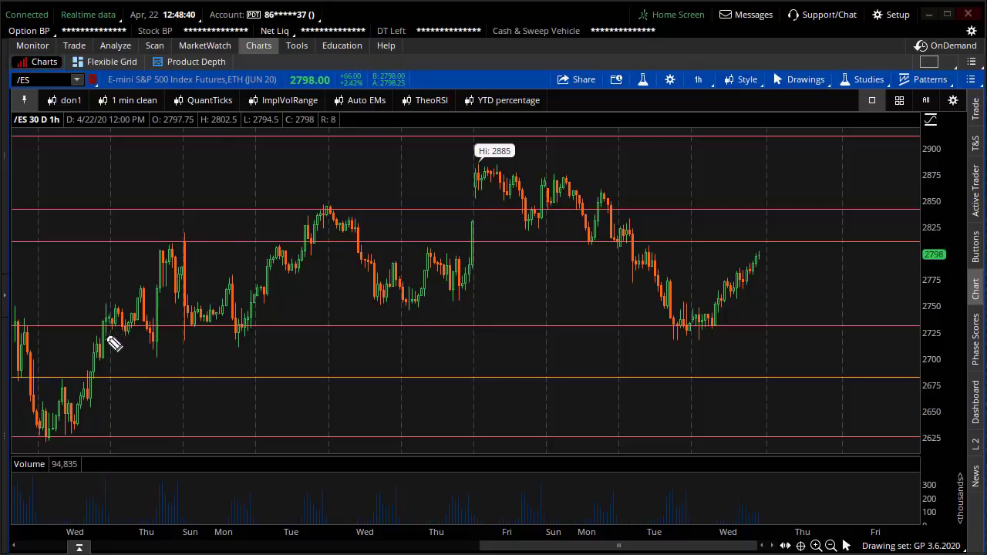
# Trace the early price swings, bracket the trading range at both ends, and underline the 2885 high and the early low
pyautogui.moveTo(103, 331)
pyautogui.mouseDown()
pyautogui.moveTo(286, 269)
pyautogui.moveTo(312, 241)
pyautogui.mouseUp()
pyautogui.moveTo(151, 216)
pyautogui.mouseDown()
pyautogui.moveTo(143, 302)
pyautogui.moveTo(249, 324)
pyautogui.mouseUp()
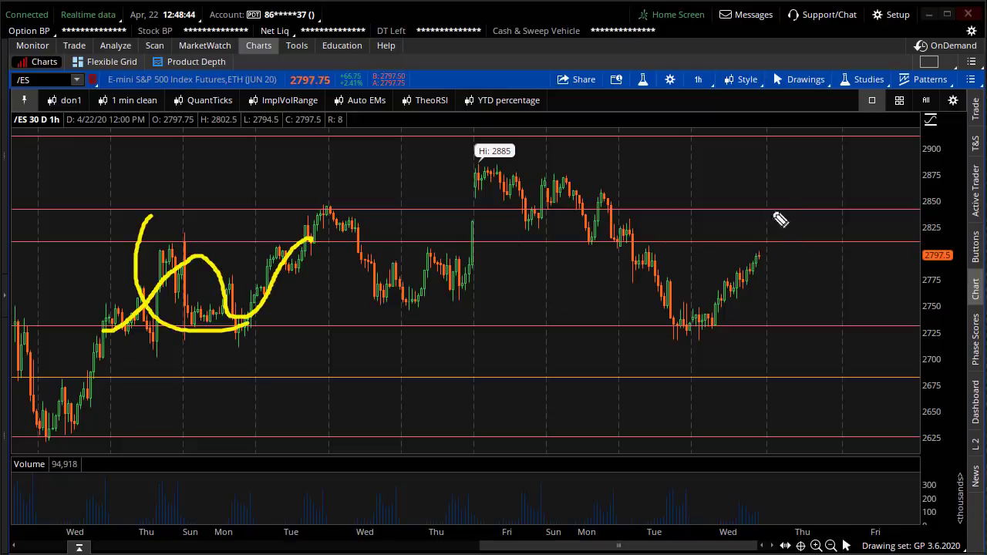
pyautogui.moveTo(769, 212); pyautogui.dragTo(780, 368)
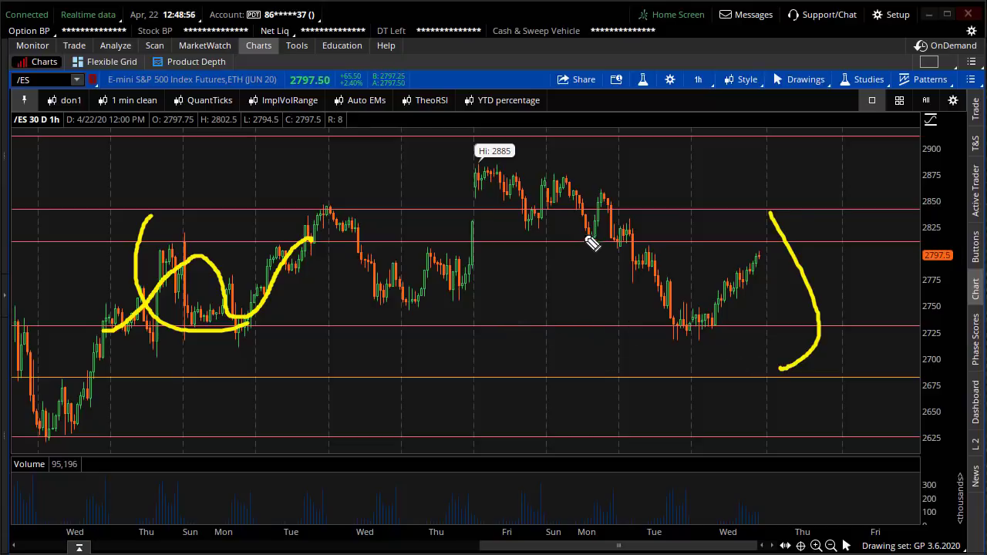
pyautogui.moveTo(456, 164); pyautogui.dragTo(538, 162)
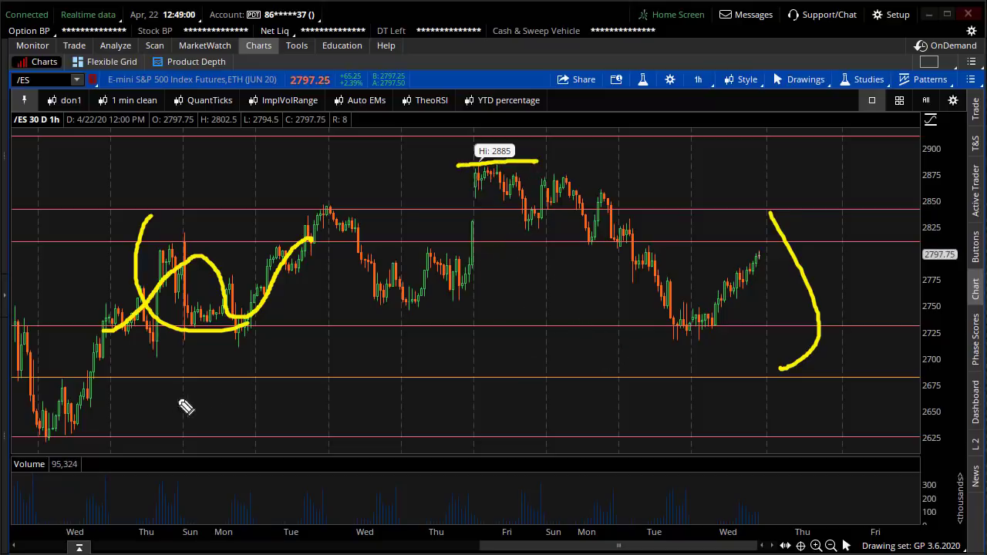
pyautogui.moveTo(68, 426); pyautogui.dragTo(86, 422)
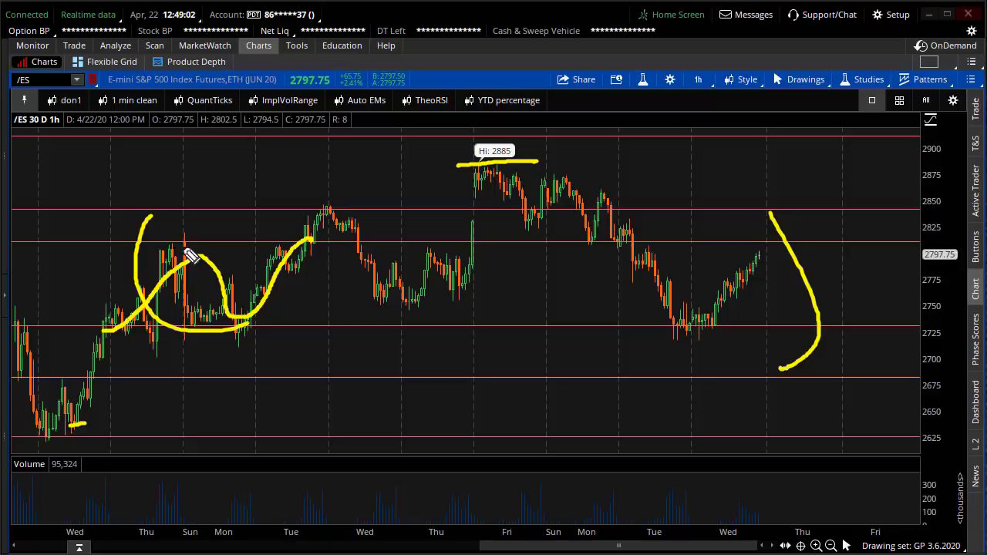
# Thicken the opening bracket, loop through the sideways range, add rising lines below and above the latest candles, and clear all marks
pyautogui.moveTo(139, 215); pyautogui.dragTo(138, 305)
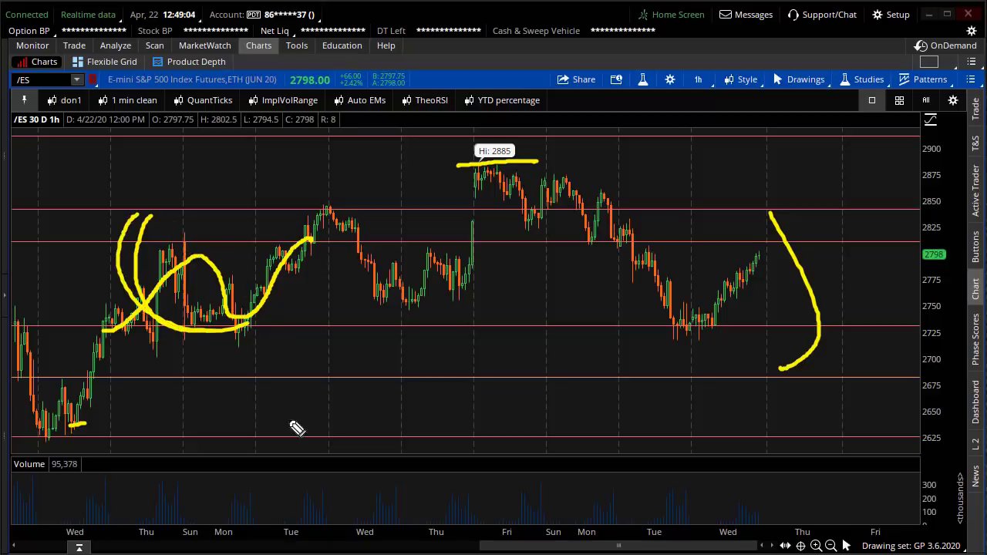
pyautogui.moveTo(248, 279)
pyautogui.mouseDown()
pyautogui.moveTo(308, 282)
pyautogui.moveTo(363, 264)
pyautogui.moveTo(442, 305)
pyautogui.moveTo(520, 280)
pyautogui.moveTo(687, 293)
pyautogui.moveTo(733, 257)
pyautogui.moveTo(697, 305)
pyautogui.mouseUp()
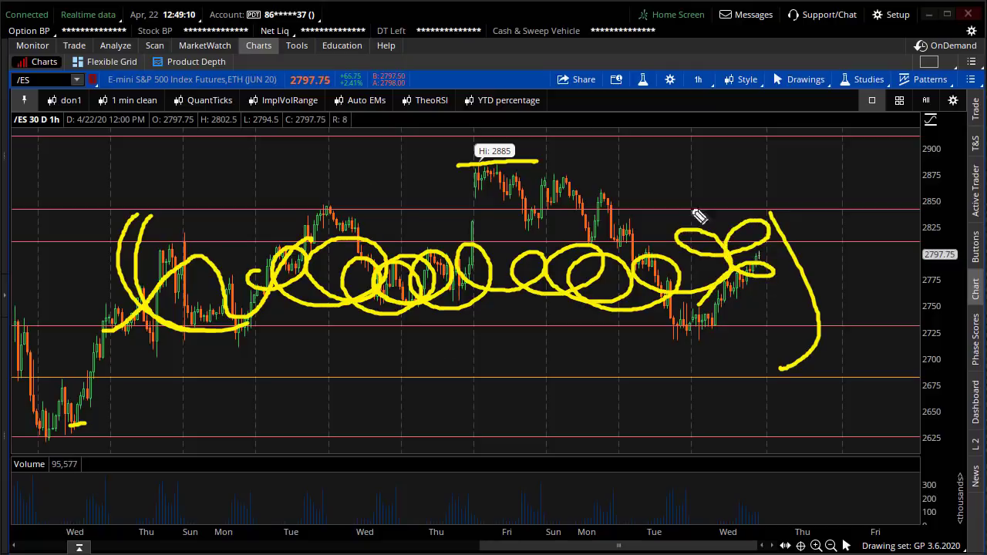
pyautogui.moveTo(695, 343); pyautogui.dragTo(831, 309)
pyautogui.moveTo(697, 203); pyautogui.dragTo(852, 146)
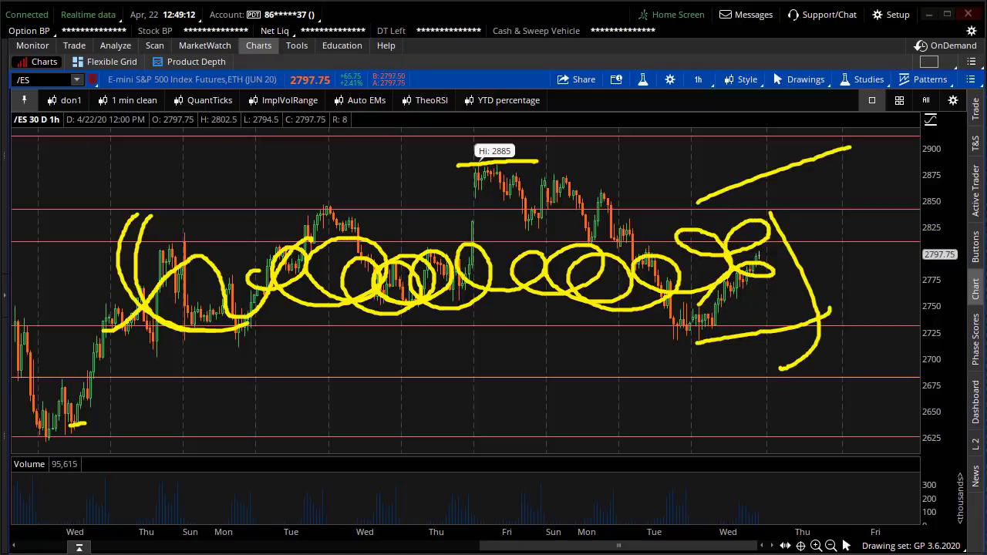
pyautogui.press('Escape')
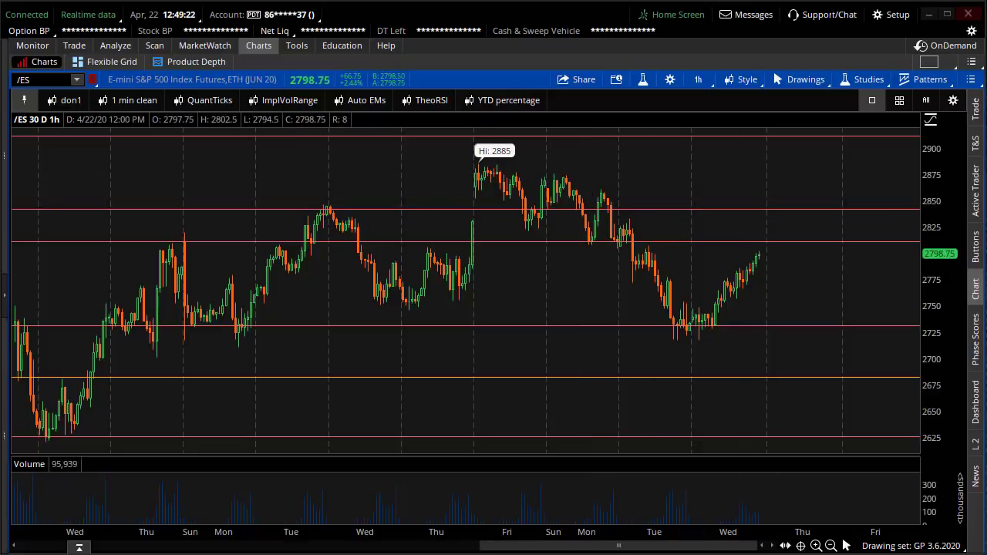
# Sketch a breakout path up to about 2900 and a breakdown path below 2675 from the latest candles, and erase both
pyautogui.moveTo(758, 255)
pyautogui.mouseDown()
pyautogui.moveTo(779, 232)
pyautogui.moveTo(811, 153)
pyautogui.moveTo(839, 152)
pyautogui.mouseUp()
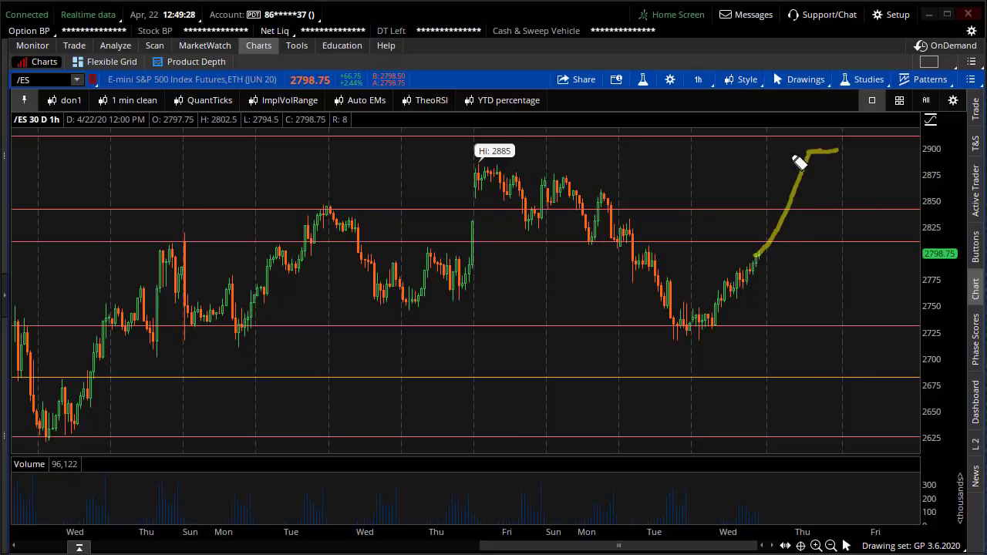
pyautogui.moveTo(710, 292); pyautogui.dragTo(795, 411)
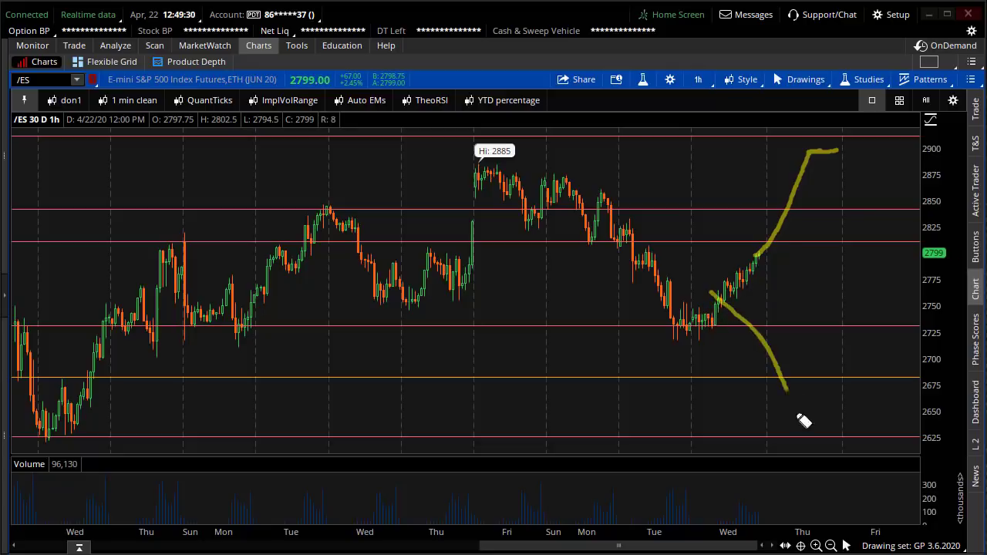
pyautogui.press('Delete')
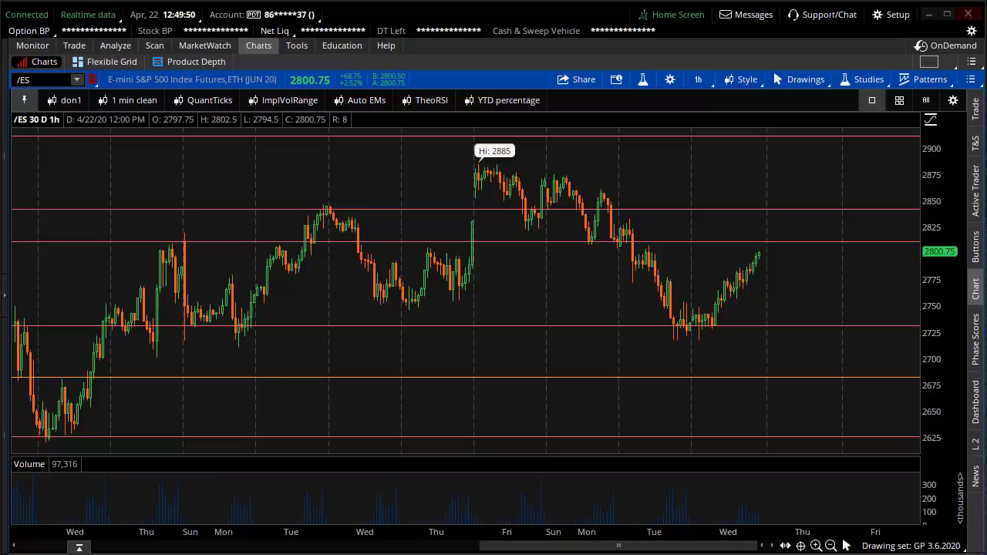
# Bring back the watchlist sidebar and review the S&P 100 Index Watch breadth bars before returning to the price chart
pyautogui.click(6, 291)
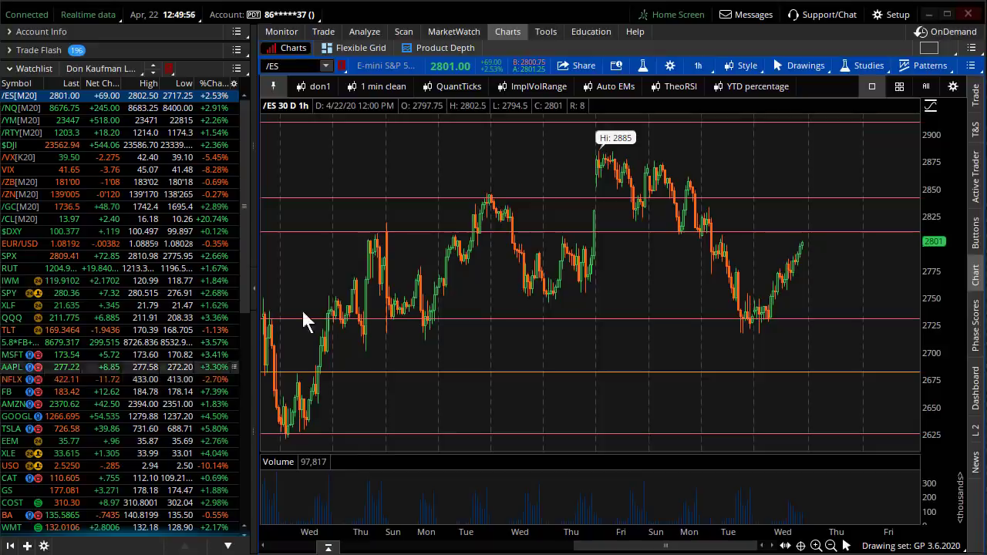
pyautogui.click(474, 34)
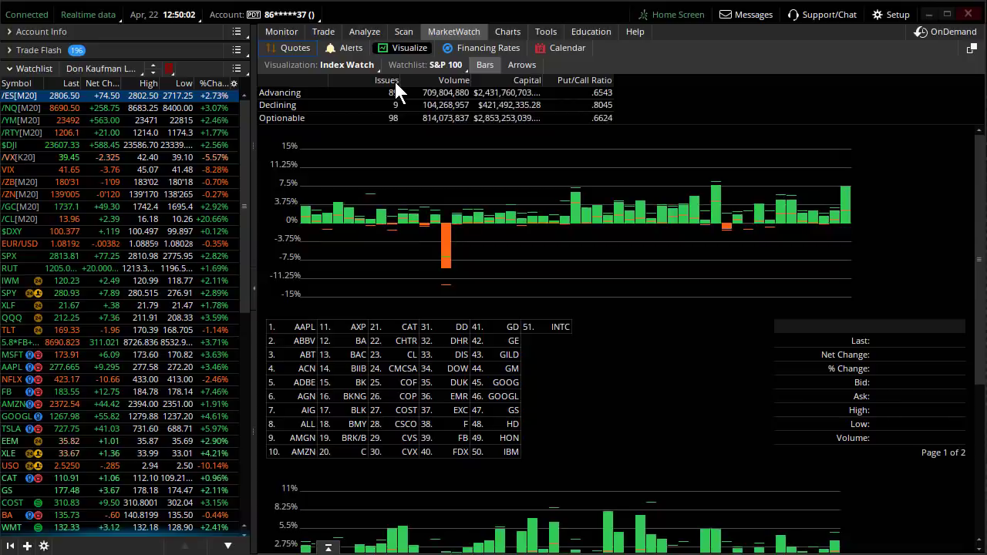
pyautogui.click(504, 31)
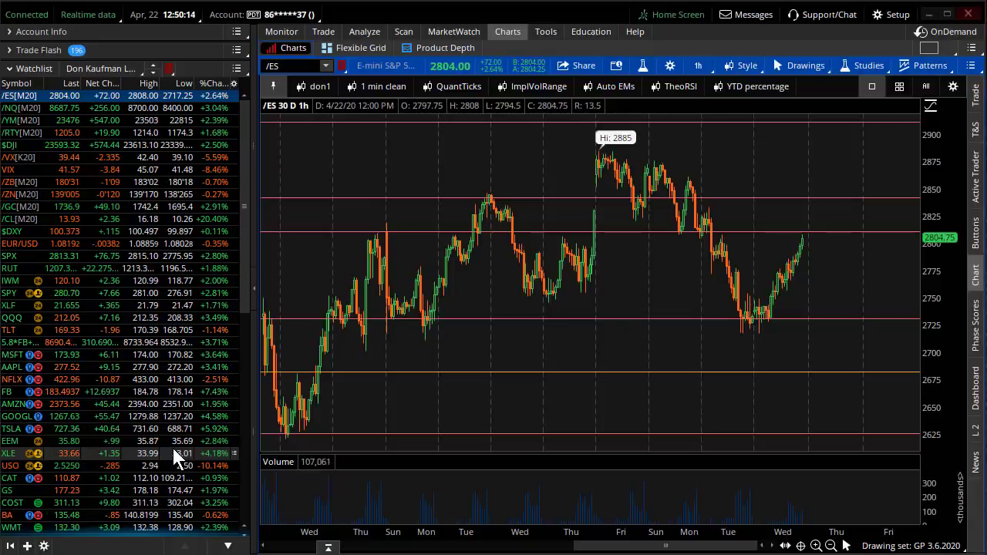
# Load the 1 min clean chart setup for /ES, mark the horizontal level just above 2810 with the pen, and clear the mark
pyautogui.click(376, 85)
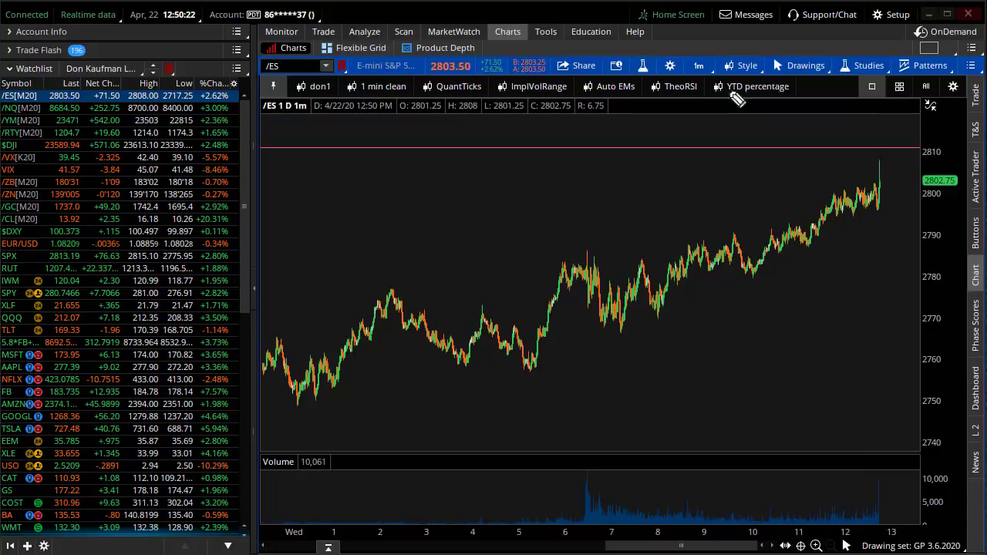
pyautogui.moveTo(785, 134); pyautogui.dragTo(809, 144)
pyautogui.moveTo(816, 122); pyautogui.dragTo(832, 160)
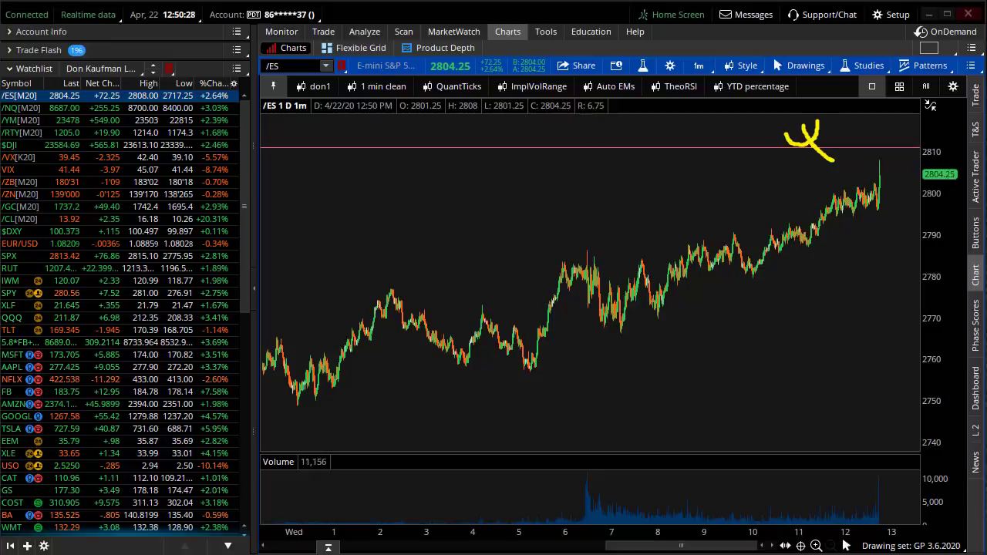
pyautogui.press('Escape')
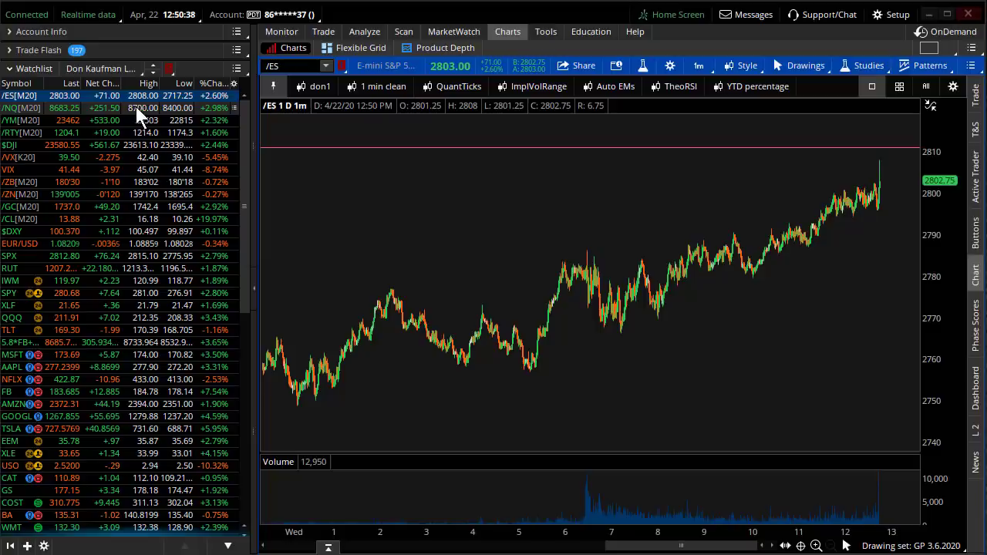
# Load the don1 chart setup for /ES to show nine months of daily bars with labelled price levels
pyautogui.click(306, 89)
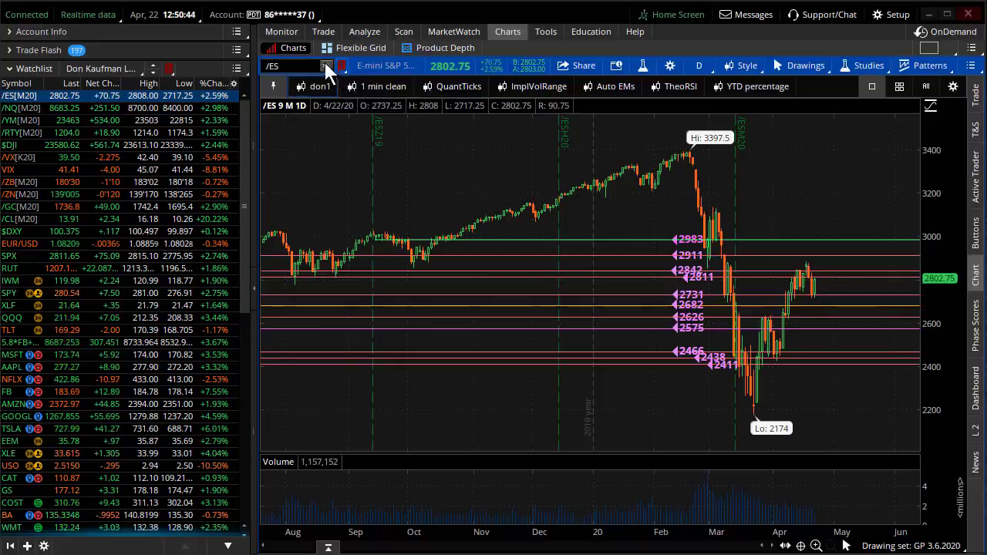
pyautogui.click(323, 33)
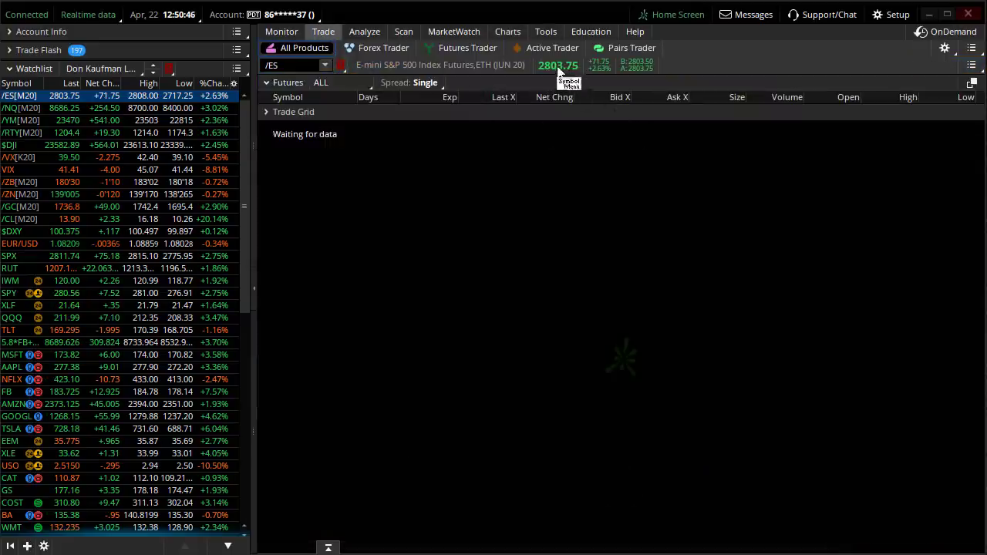
pyautogui.click(508, 31)
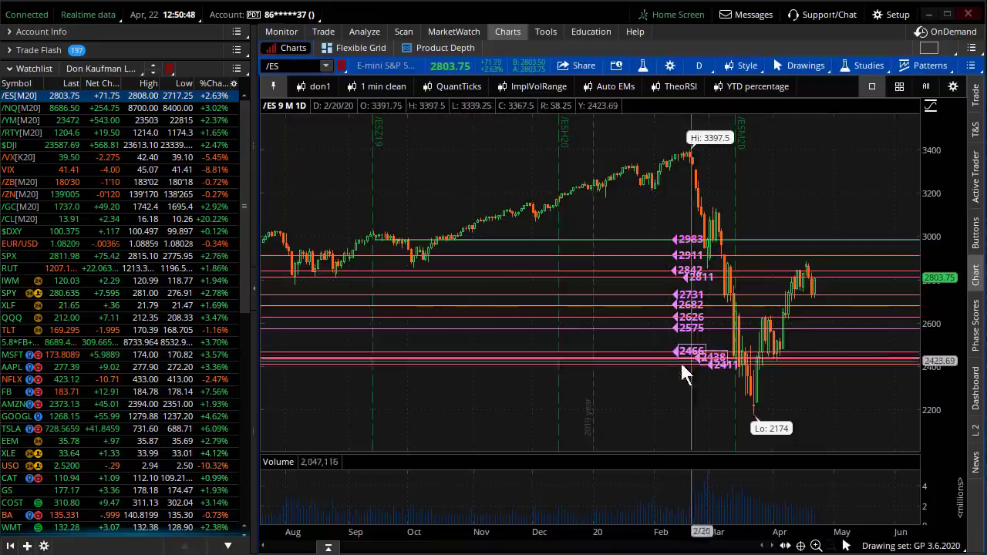
# Enlarge the volume pane under the /ES daily chart, mark the latest candles and volume bar, clear the marks, and partly shrink the pane
pyautogui.scroll(3, 859, 367)
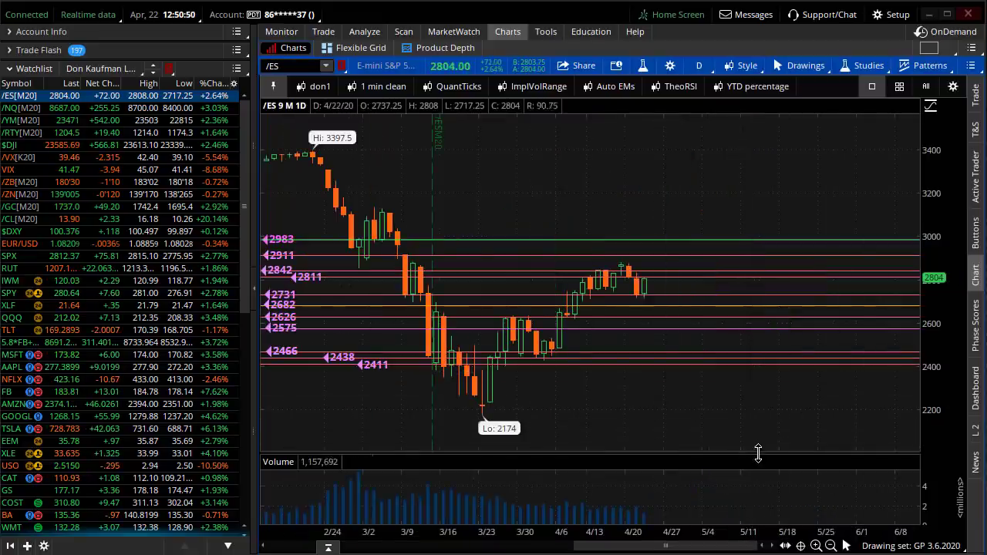
pyautogui.moveTo(749, 453); pyautogui.dragTo(744, 305)
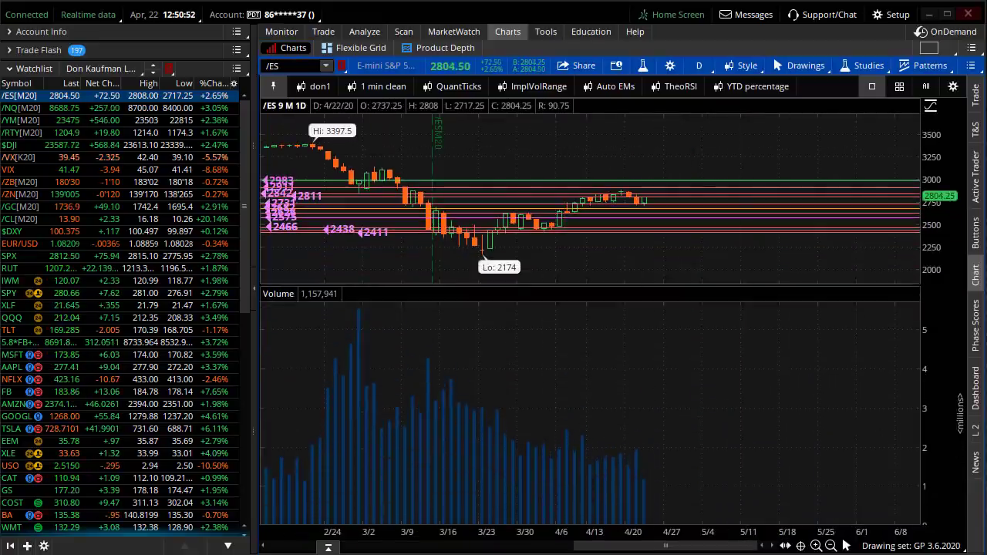
pyautogui.moveTo(645, 184); pyautogui.dragTo(634, 202)
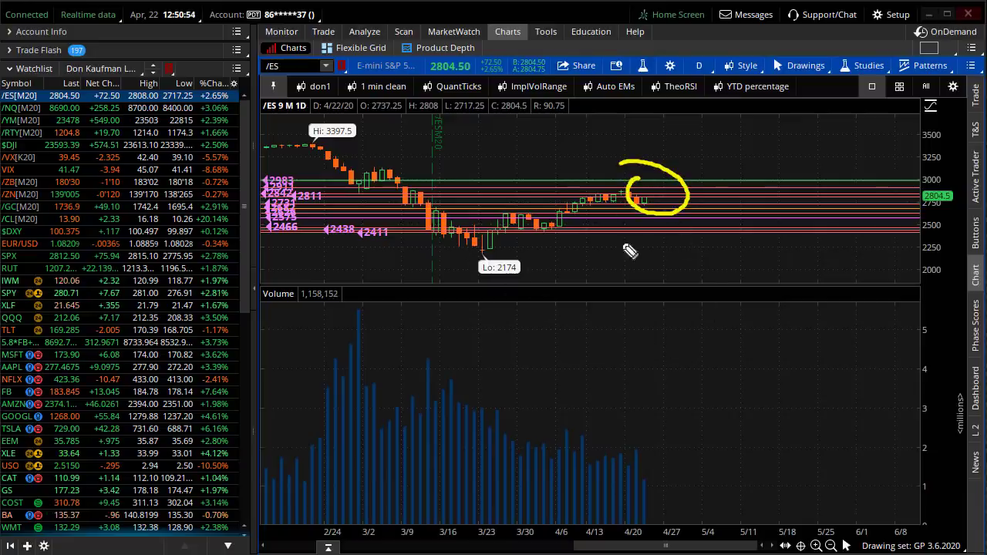
pyautogui.moveTo(648, 478); pyautogui.dragTo(668, 478)
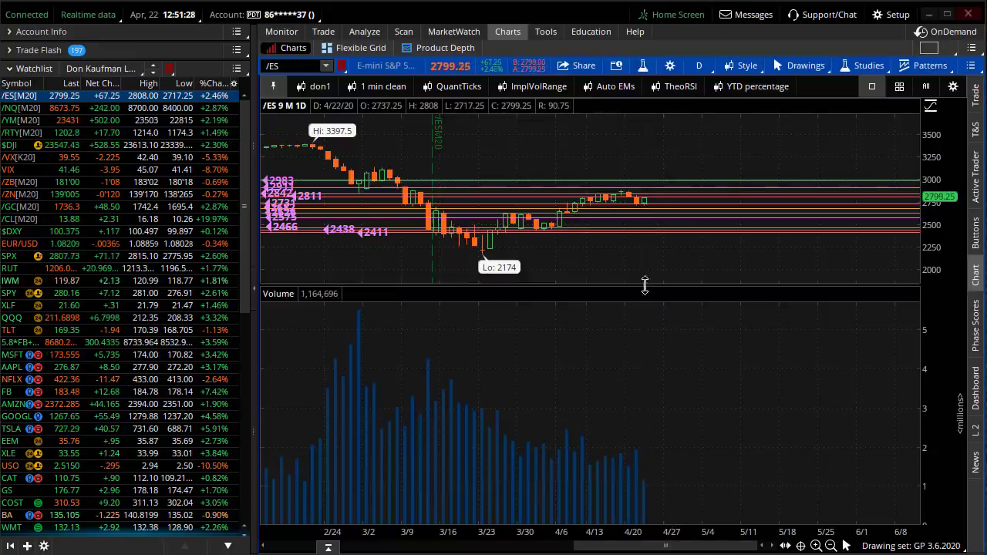
pyautogui.moveTo(645, 284); pyautogui.dragTo(610, 384)
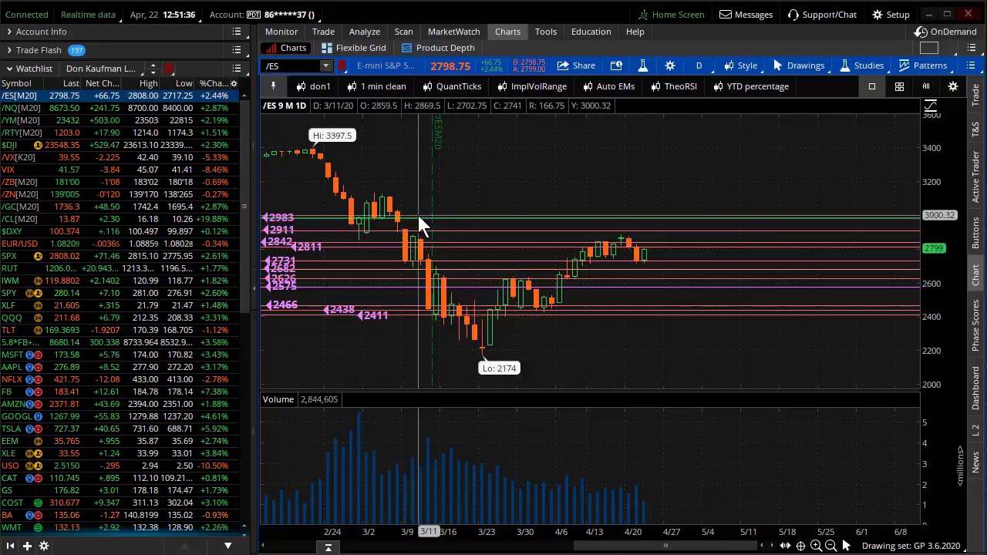
# Load the 1 min clean chart setup for /ES and switch the chart to /CL crude oil futures
pyautogui.click(391, 86)
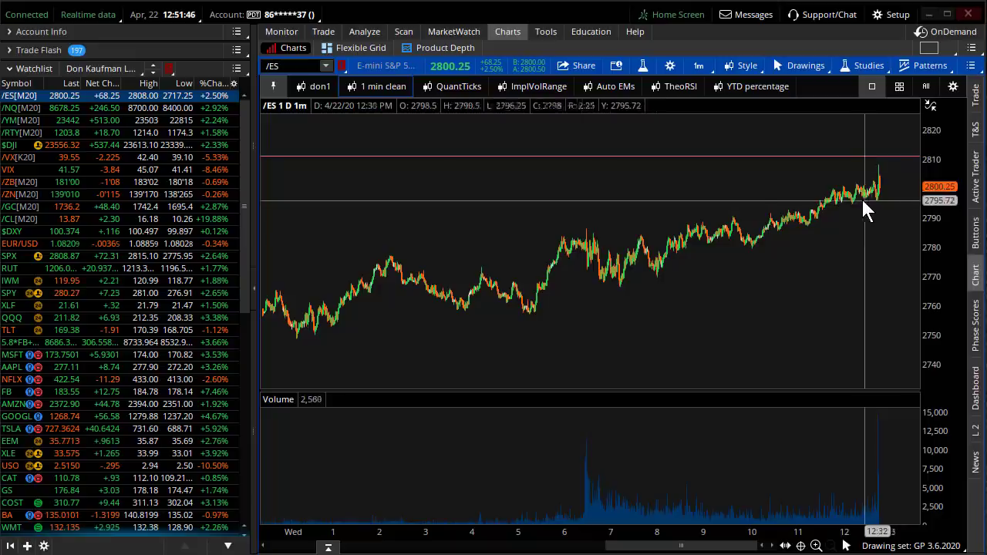
pyautogui.click(192, 219)
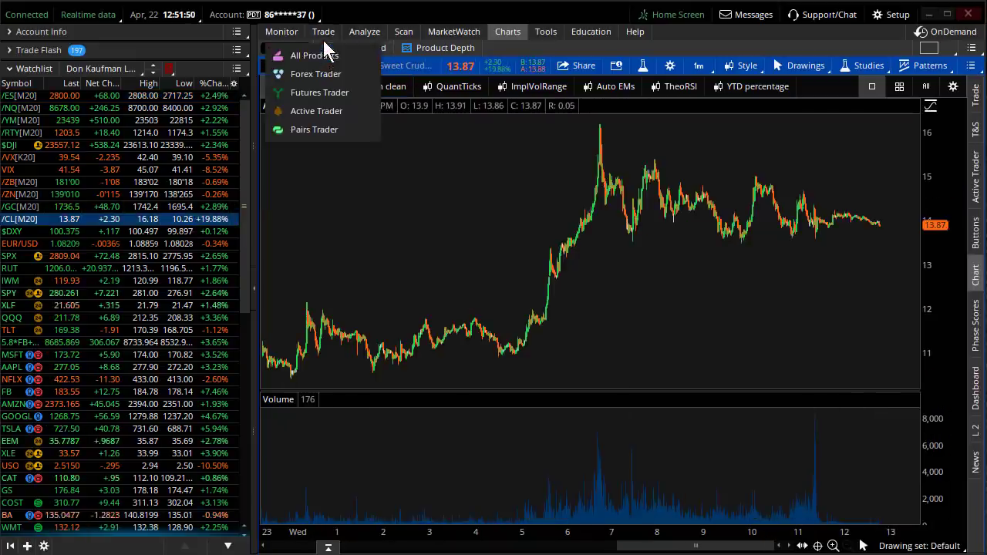
# Bring up the /CL futures contracts and option chain for trading, mark the nearest expirations and their last prices, and clear the marks
pyautogui.click(324, 31)
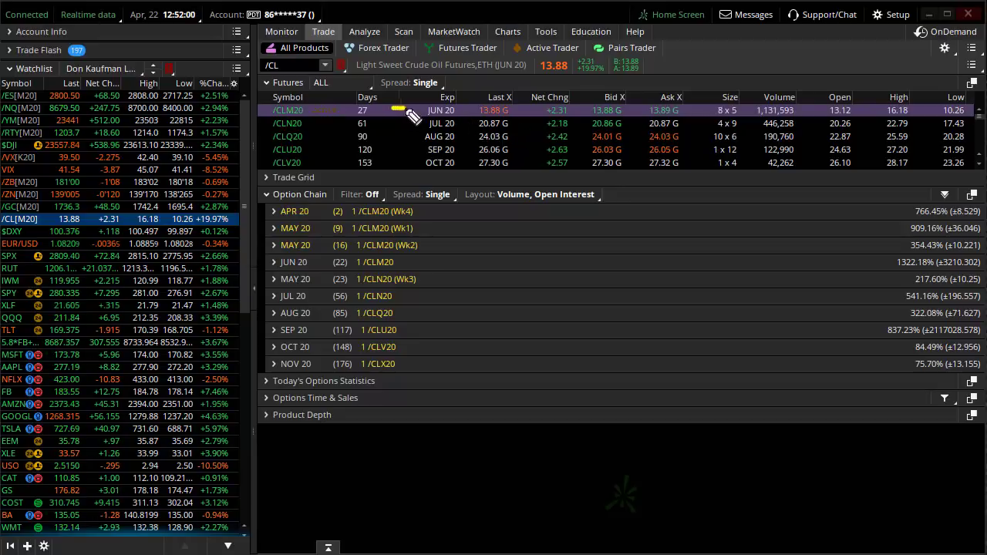
pyautogui.moveTo(399, 124); pyautogui.dragTo(411, 123)
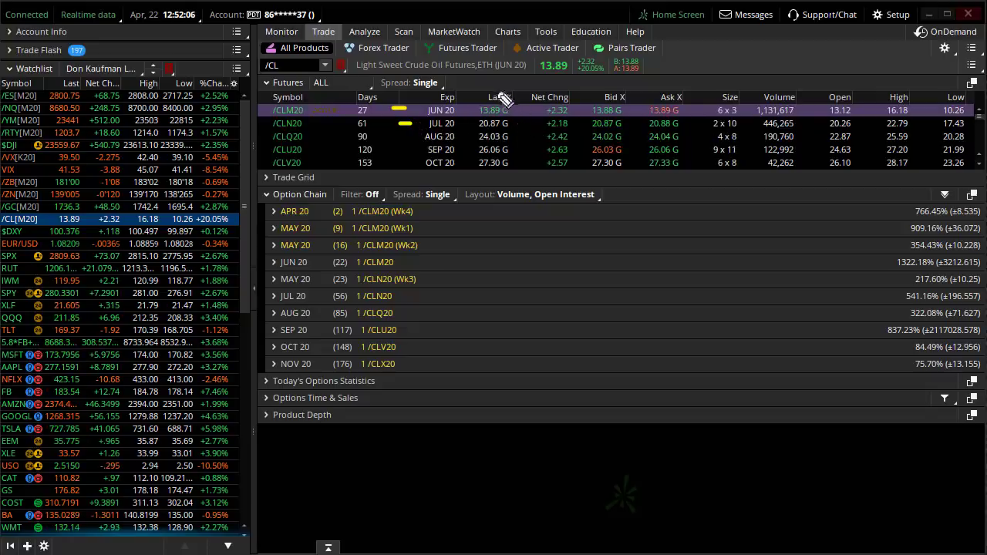
pyautogui.moveTo(499, 96)
pyautogui.mouseDown()
pyautogui.moveTo(511, 128)
pyautogui.moveTo(466, 131)
pyautogui.mouseUp()
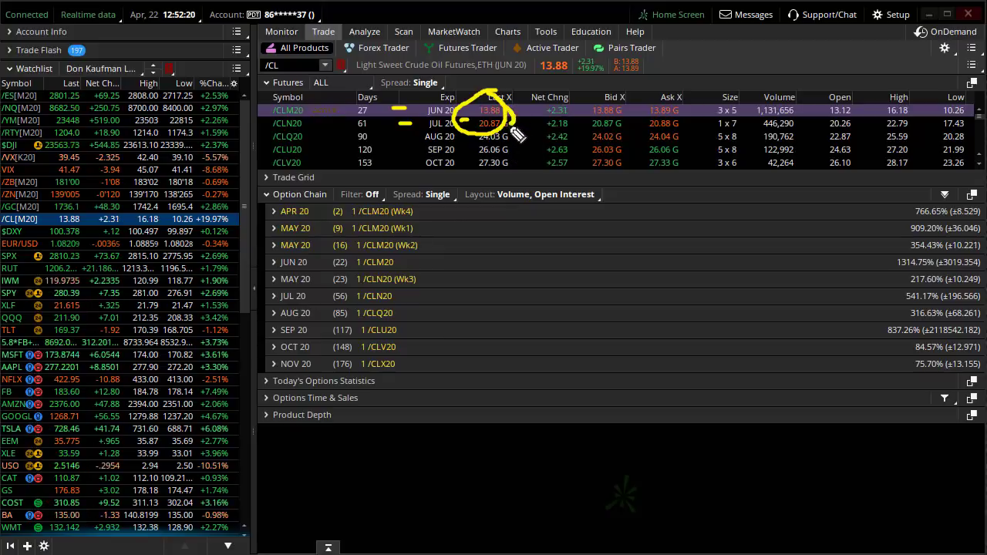
pyautogui.click(417, 122)
pyautogui.moveTo(413, 136); pyautogui.dragTo(422, 136)
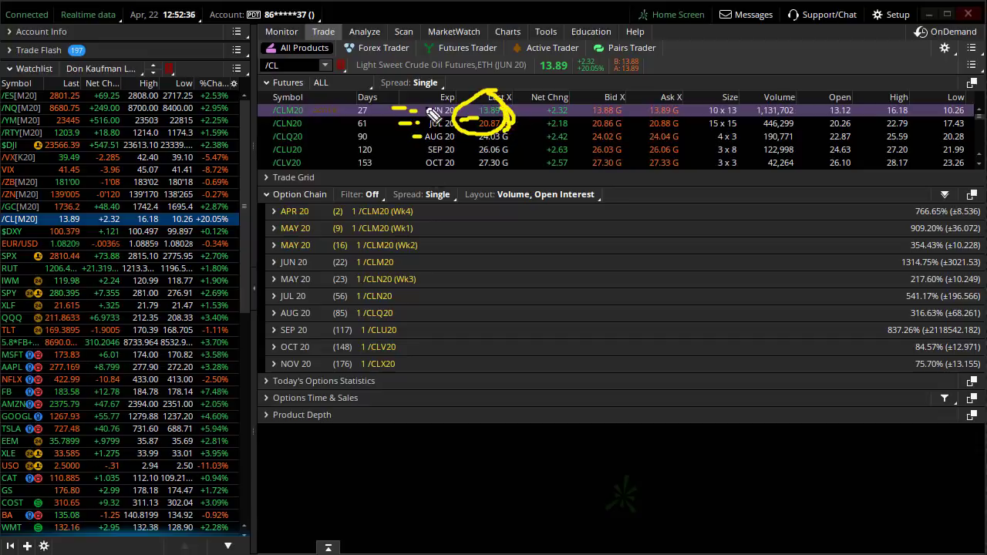
pyautogui.moveTo(370, 94); pyautogui.dragTo(409, 129)
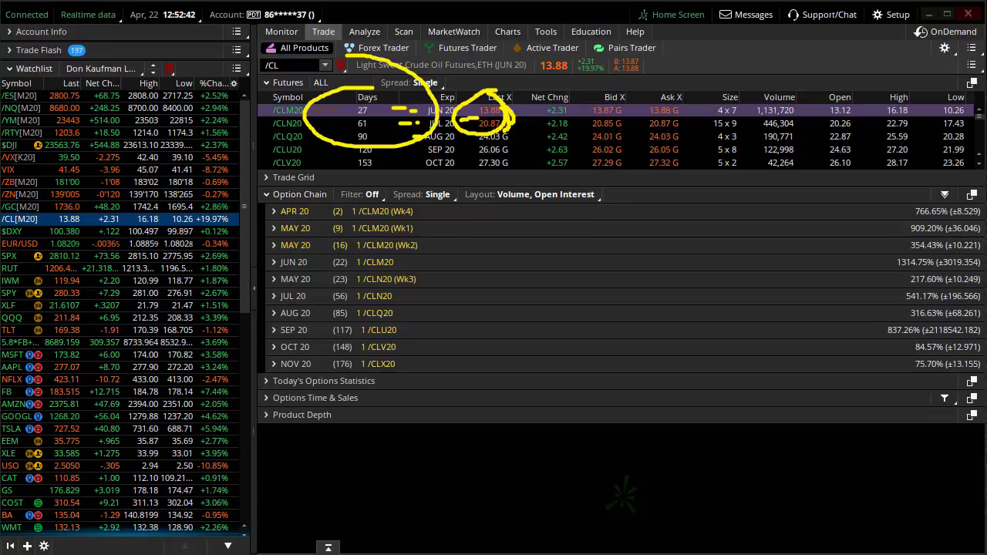
pyautogui.press('Escape')
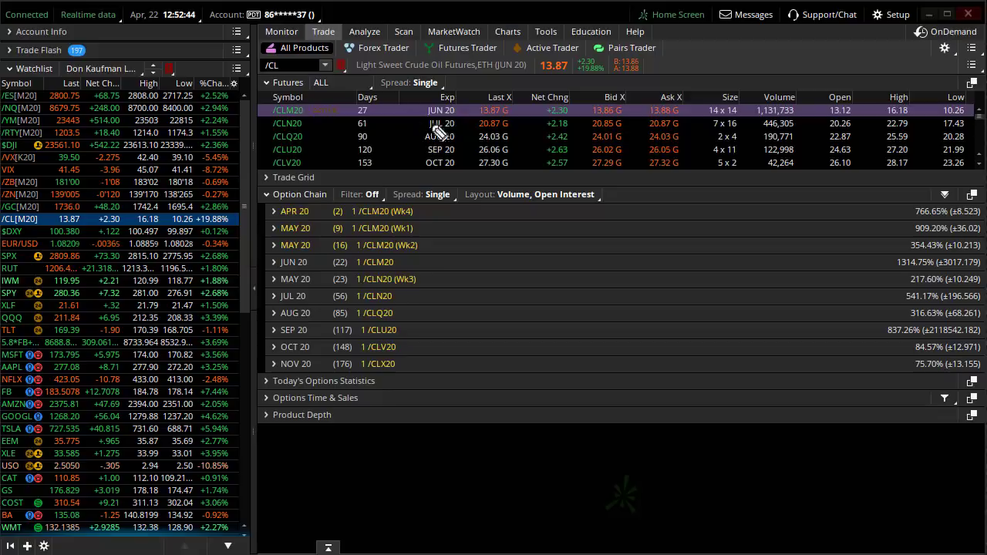
# Underline the June /CL contract and the daily change, draw an arrow to USO in the watchlist, and clear the marks
pyautogui.moveTo(442, 120); pyautogui.dragTo(460, 114)
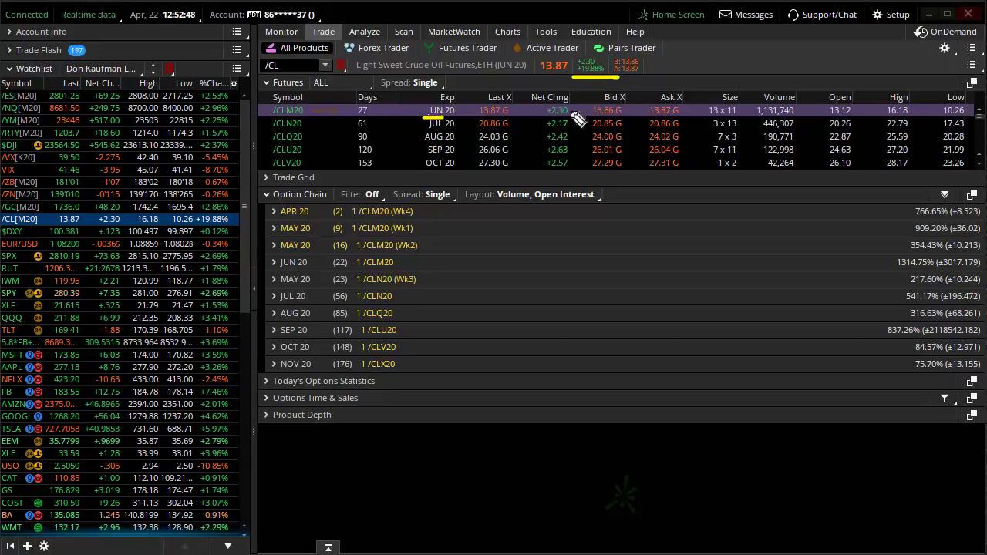
pyautogui.moveTo(512, 277)
pyautogui.mouseDown()
pyautogui.moveTo(335, 399)
pyautogui.moveTo(275, 472)
pyautogui.moveTo(240, 464)
pyautogui.moveTo(238, 481)
pyautogui.mouseUp()
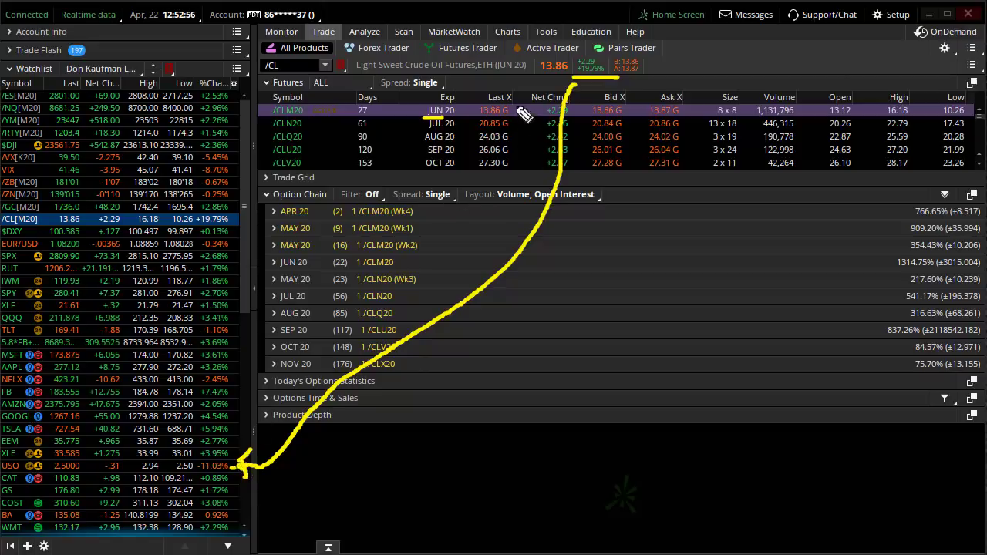
pyautogui.moveTo(514, 105); pyautogui.dragTo(514, 131)
pyautogui.press('Escape')
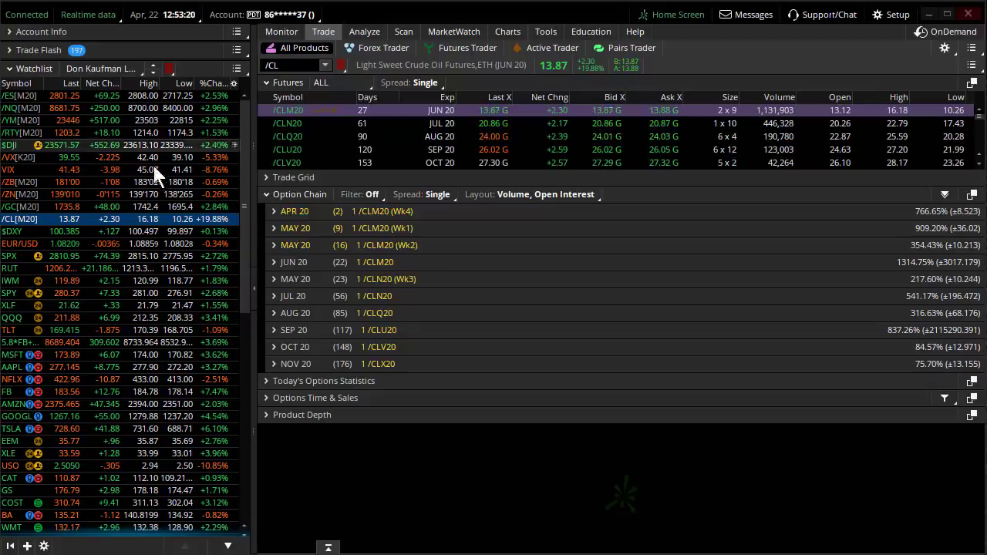
# Show the /VX futures contracts from May to August, bracket their last prices with the pen, and underline the /VX symbol
pyautogui.click(125, 156)
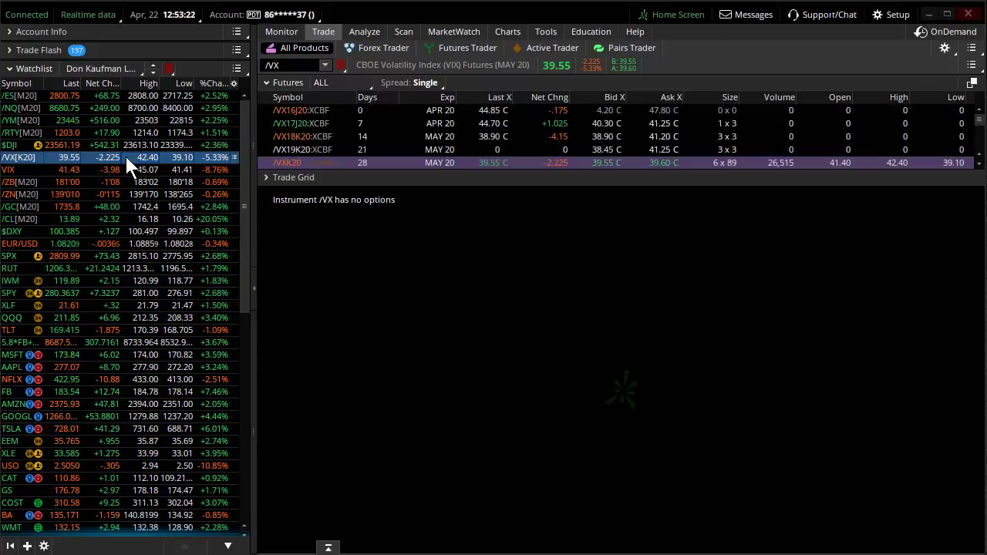
pyautogui.scroll(-2, 383, 125)
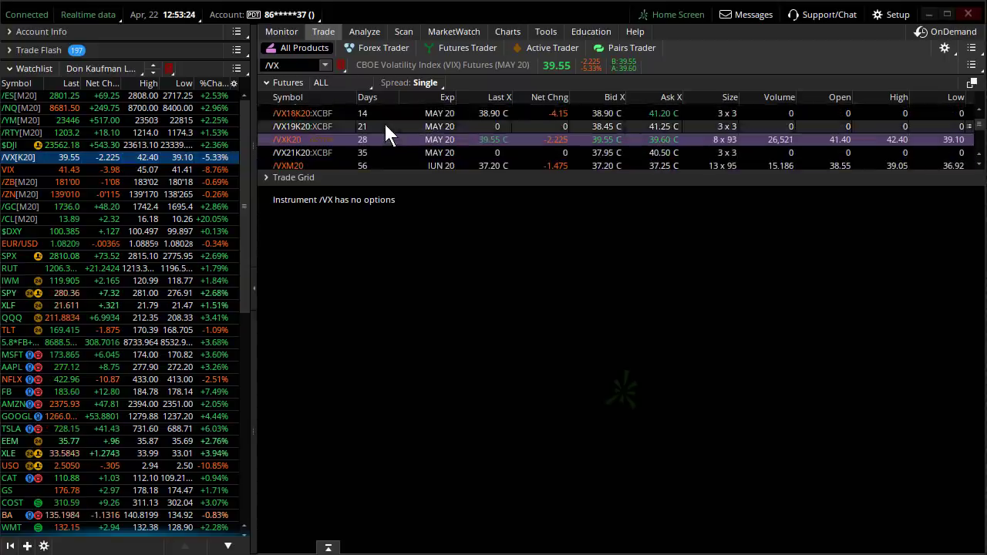
pyautogui.scroll(-2, 388, 133)
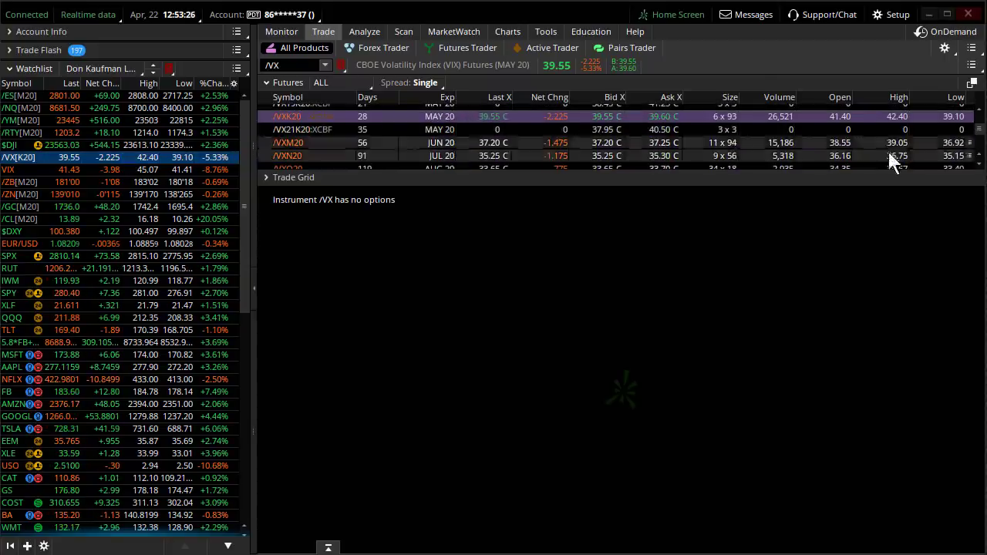
pyautogui.scroll(-1, 978, 136)
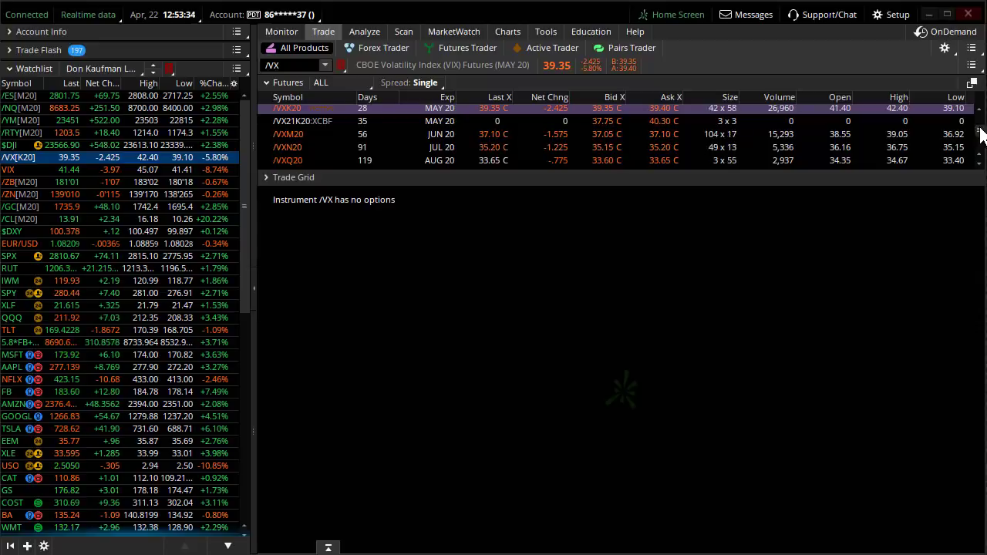
pyautogui.scroll(1, 980, 133)
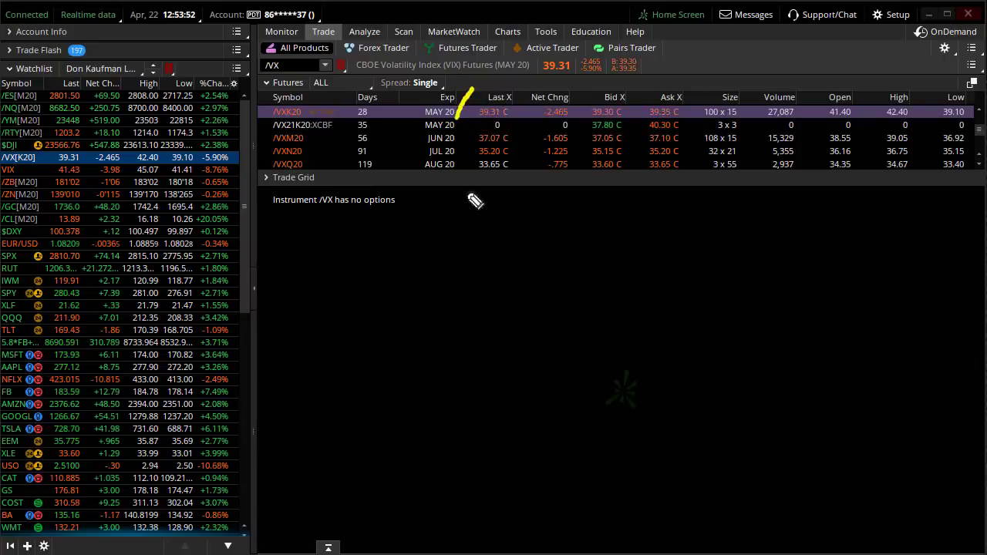
pyautogui.moveTo(511, 87)
pyautogui.mouseDown()
pyautogui.moveTo(532, 191)
pyautogui.moveTo(510, 203)
pyautogui.mouseUp()
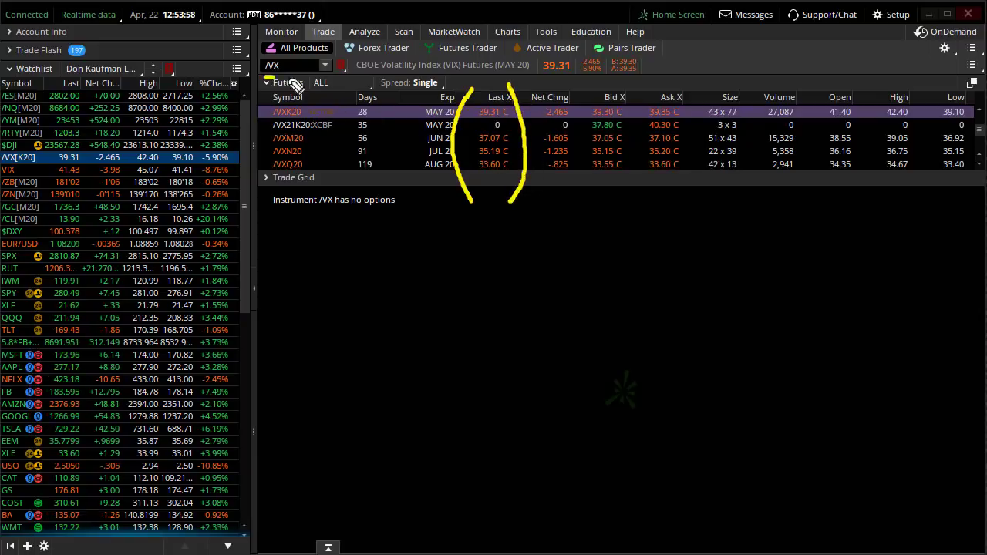
pyautogui.moveTo(292, 80); pyautogui.dragTo(290, 78)
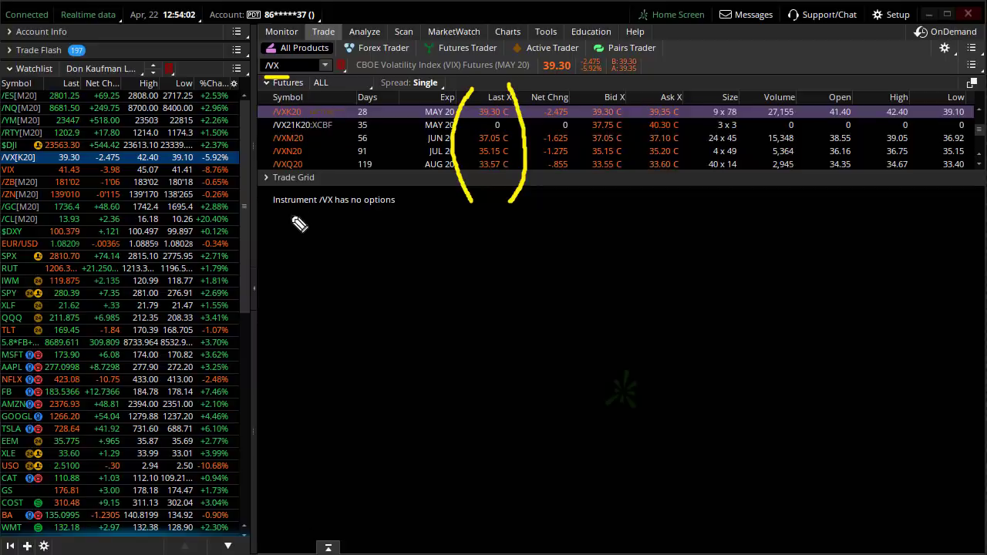
# Handwrite the tickers VXX and UVXY below the /VX contract list and erase all the pen marks
pyautogui.moveTo(290, 215)
pyautogui.mouseDown()
pyautogui.moveTo(294, 245)
pyautogui.moveTo(317, 234)
pyautogui.moveTo(309, 233)
pyautogui.mouseUp()
pyautogui.moveTo(329, 210); pyautogui.dragTo(343, 228)
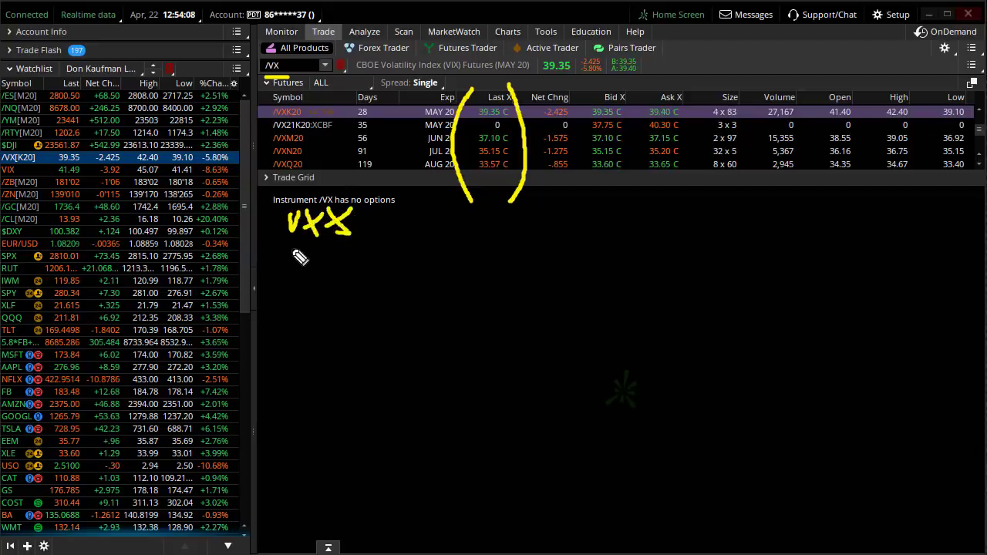
pyautogui.moveTo(285, 247)
pyautogui.mouseDown()
pyautogui.moveTo(363, 266)
pyautogui.moveTo(346, 268)
pyautogui.moveTo(375, 267)
pyautogui.mouseUp()
pyautogui.moveTo(381, 245); pyautogui.dragTo(359, 282)
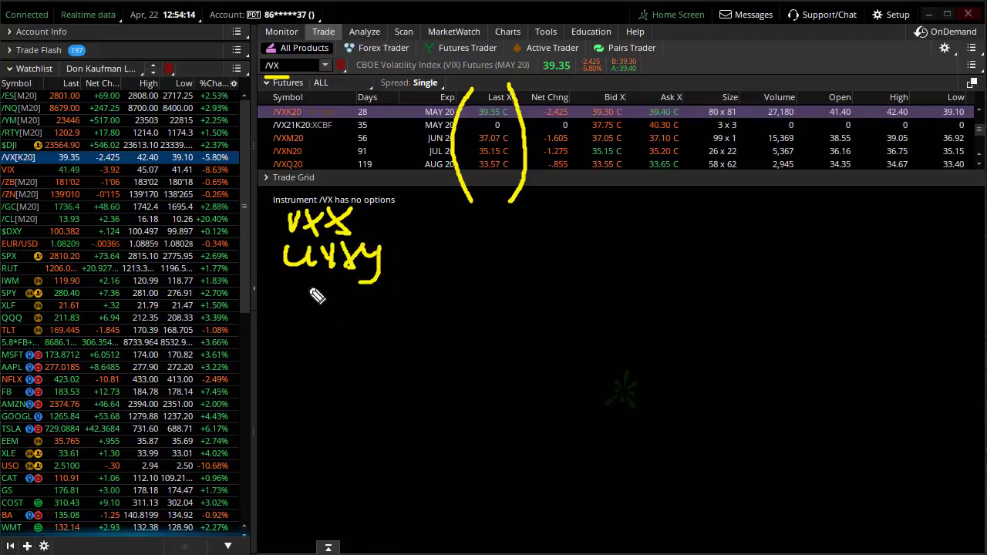
pyautogui.press('Escape')
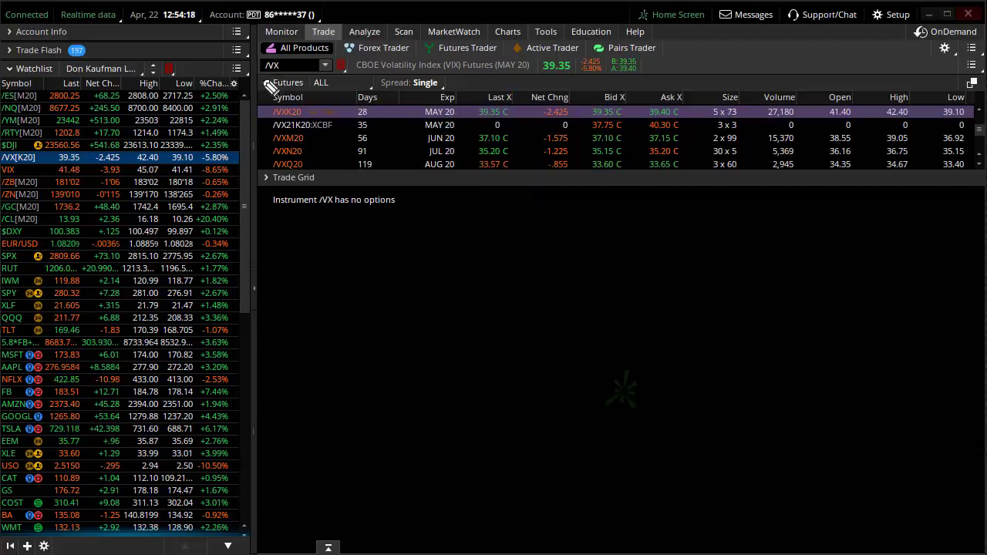
# Underline the /VX symbol, bracket the contracts' last prices, and mark the gap between the May and June contracts
pyautogui.moveTo(262, 79); pyautogui.dragTo(291, 80)
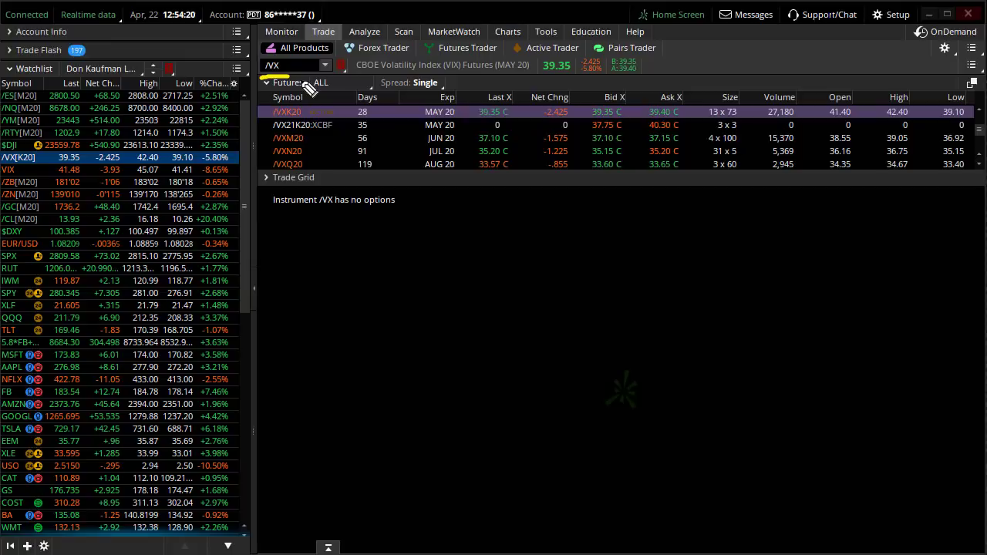
pyautogui.moveTo(475, 87); pyautogui.dragTo(461, 179)
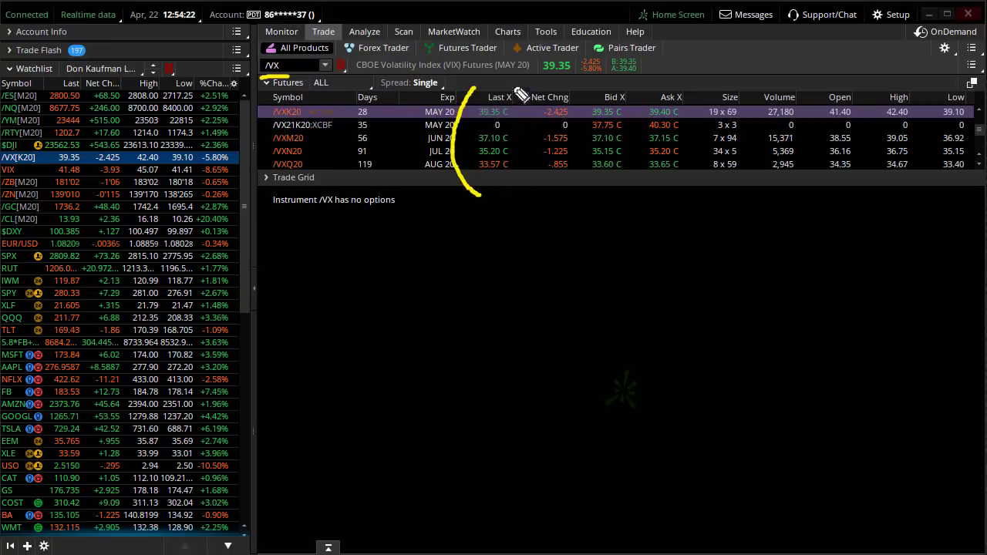
pyautogui.moveTo(512, 84); pyautogui.dragTo(527, 192)
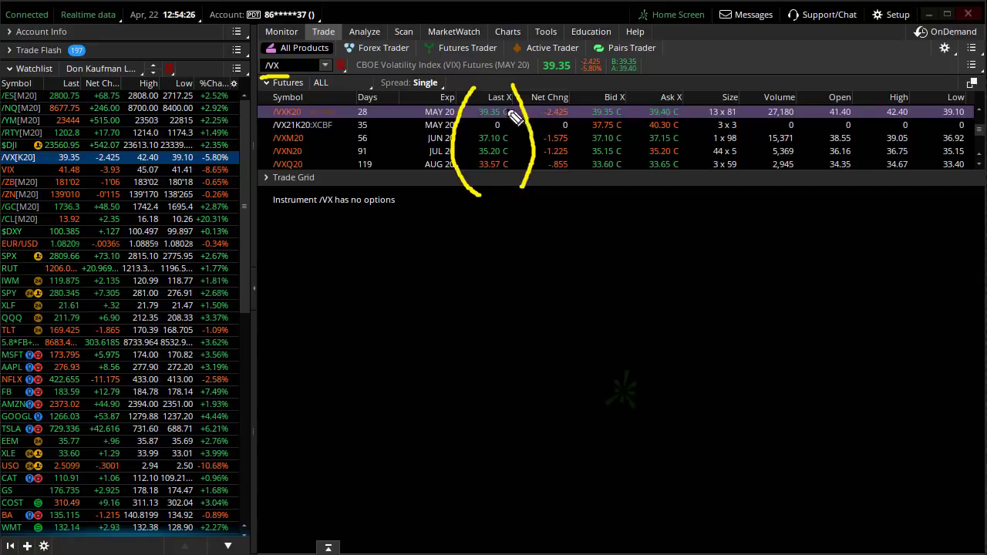
pyautogui.moveTo(508, 111); pyautogui.dragTo(511, 144)
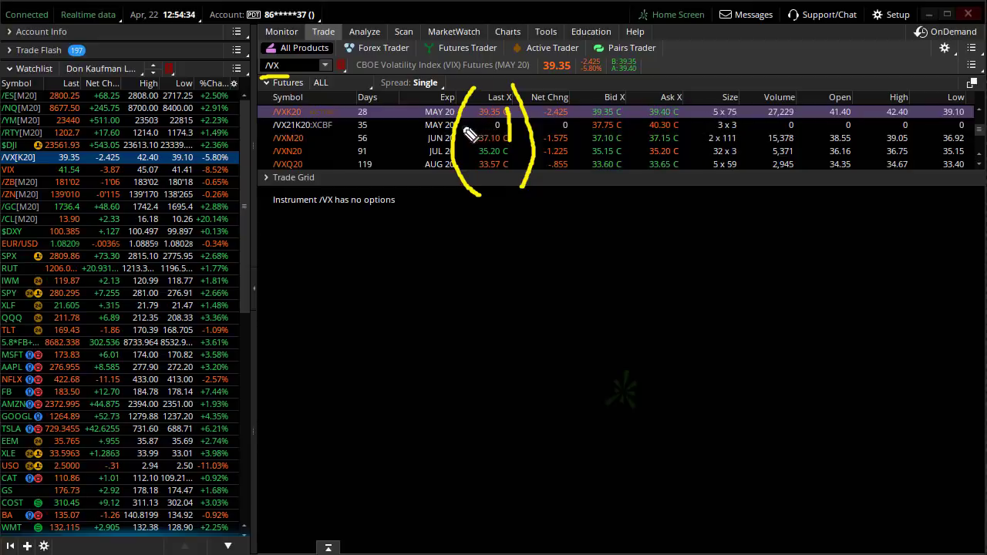
pyautogui.moveTo(461, 126); pyautogui.dragTo(484, 126)
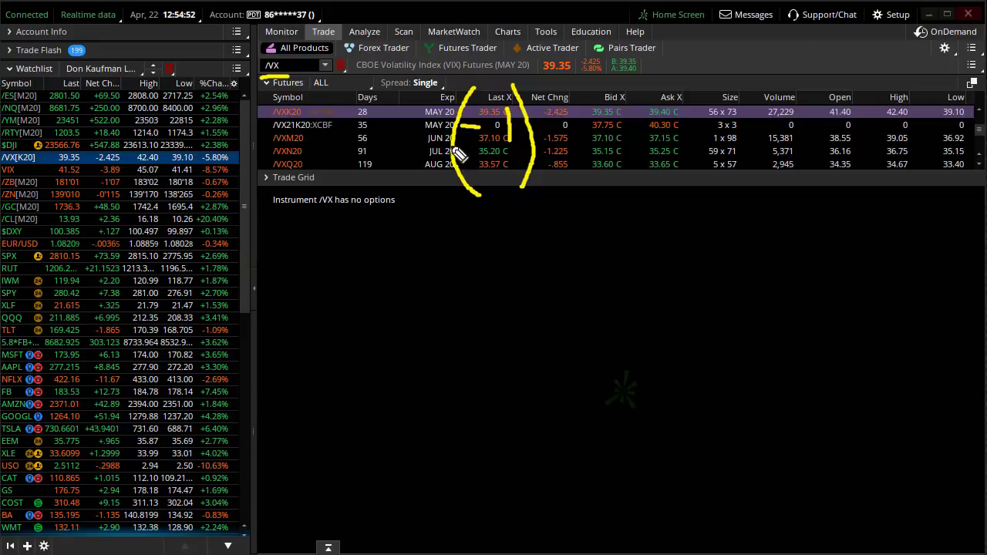
# Draw an arrow from the /VX prices to USO in the watchlist, mark the USO row, and clear all pen marks
pyautogui.moveTo(456, 153)
pyautogui.mouseDown()
pyautogui.moveTo(310, 426)
pyautogui.moveTo(245, 473)
pyautogui.moveTo(248, 490)
pyautogui.mouseUp()
pyautogui.moveTo(122, 467); pyautogui.dragTo(133, 468)
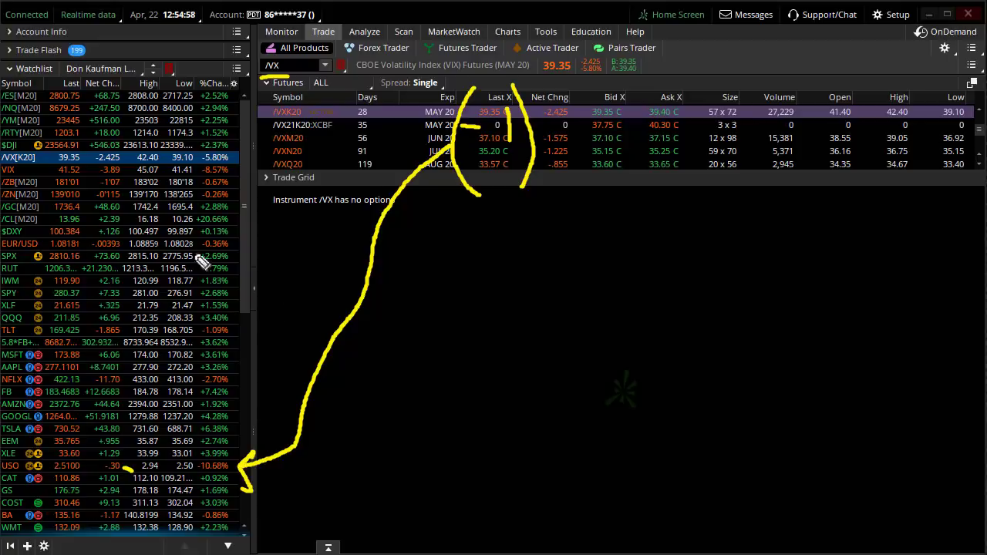
pyautogui.press('Escape')
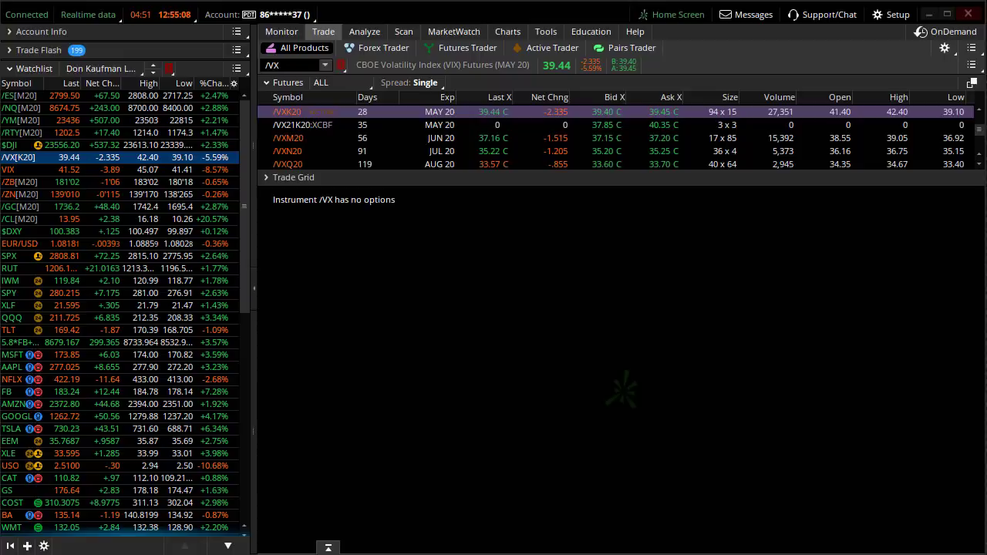
# Show the NFLX option chain from the watchlist and bring up the earnings scan results in Stock Hacker
pyautogui.click(199, 381)
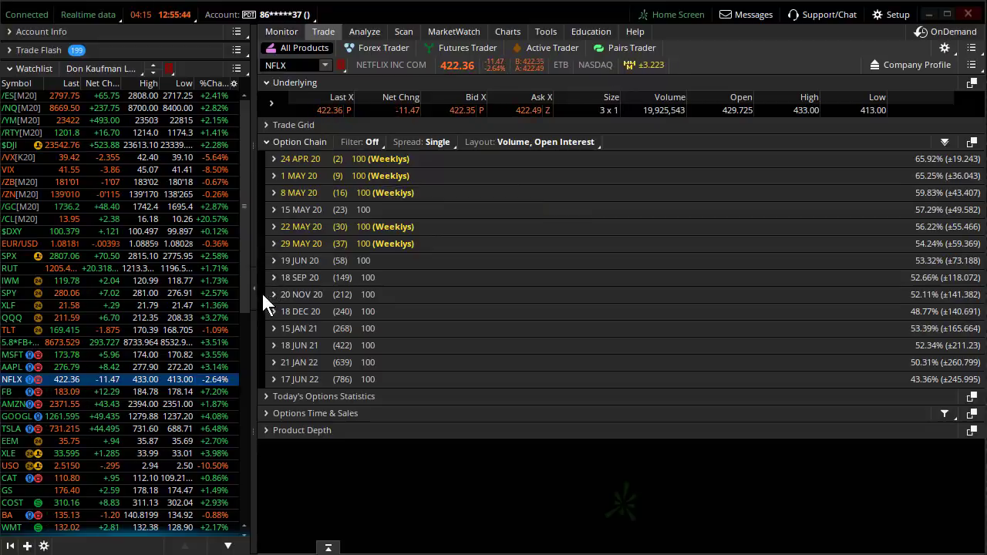
pyautogui.click(405, 33)
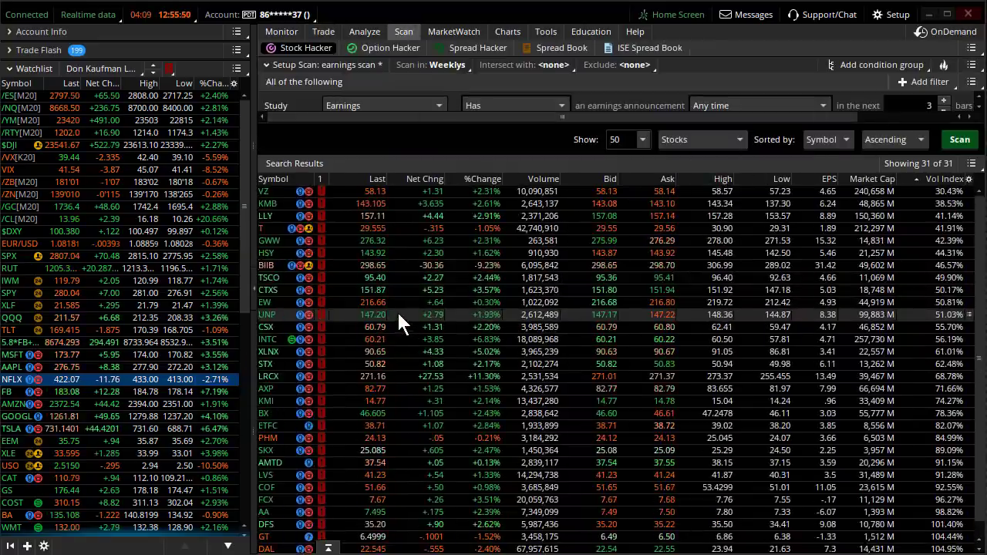
# Skim the earnings scan results, hide the watchlist sidebar, and bring up NFLX's 04/21/2020 option chain in thinkBack
pyautogui.scroll(-1, 404, 302)
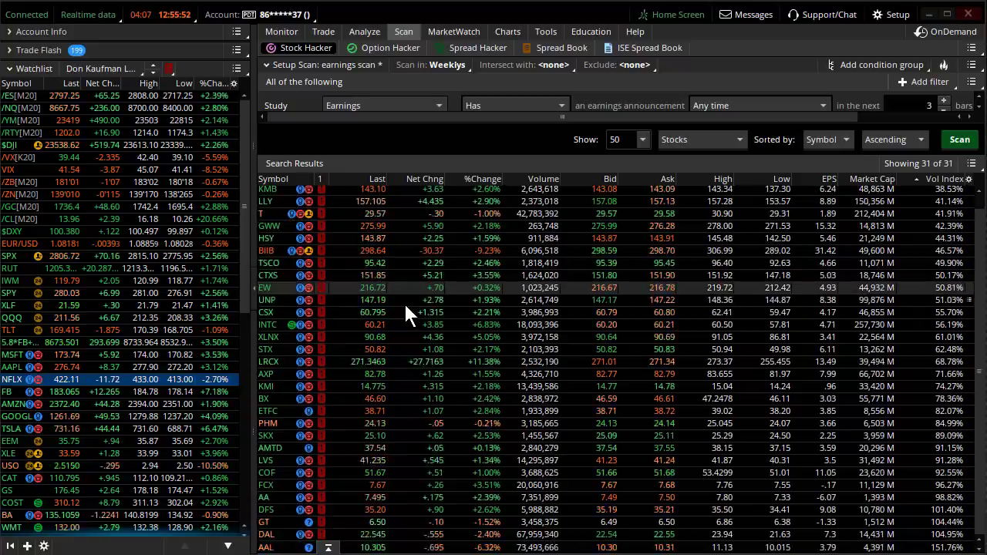
pyautogui.scroll(1, 403, 301)
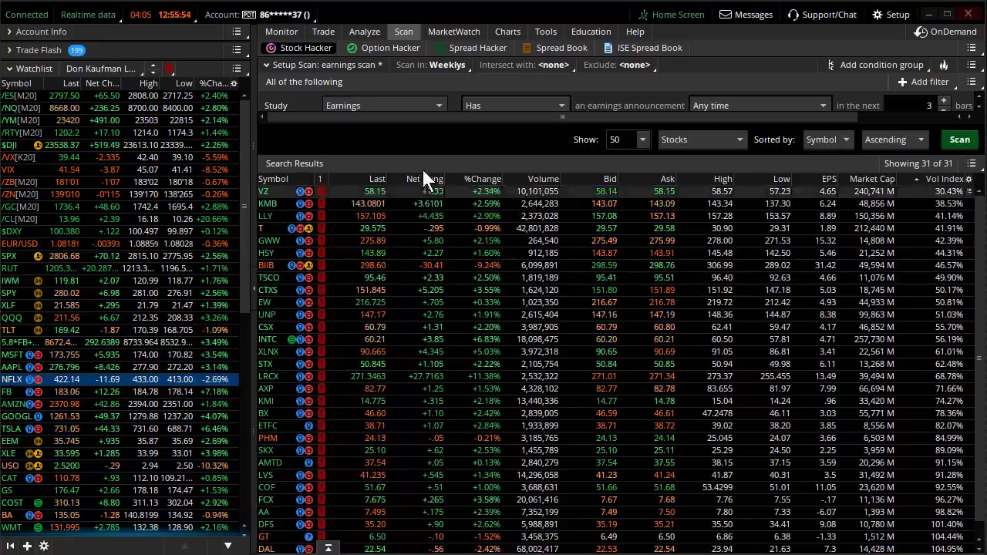
pyautogui.click(325, 33)
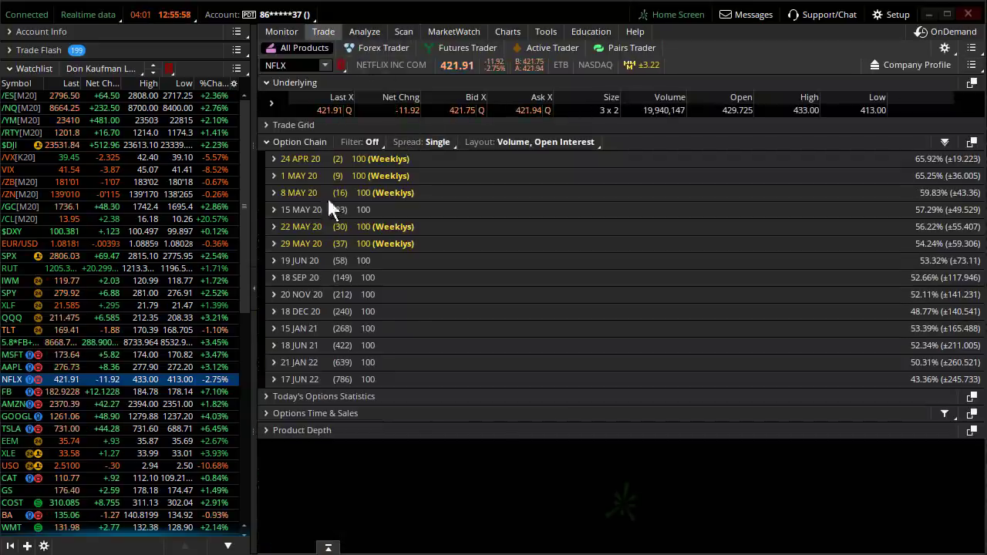
pyautogui.click(253, 291)
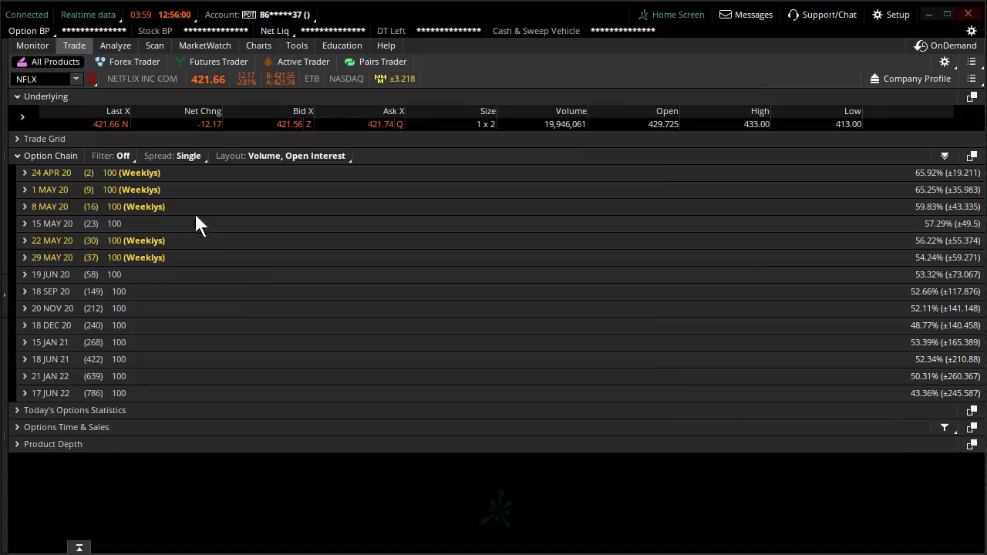
pyautogui.click(119, 44)
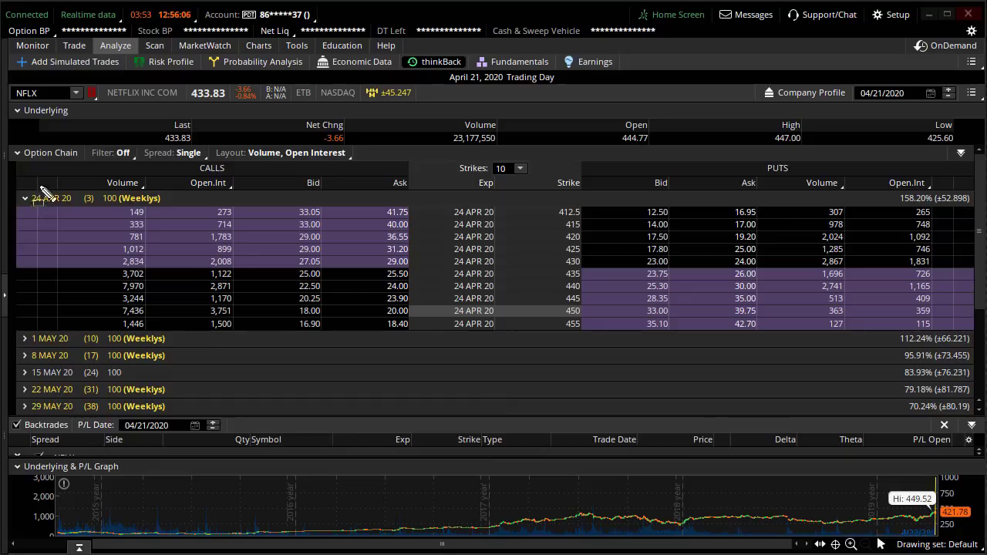
# Mark the 24 APR 20 implied volatility, the sold straddle's credit and the thinkBack date in pen, and clear all marks
pyautogui.moveTo(17, 183); pyautogui.dragTo(966, 221)
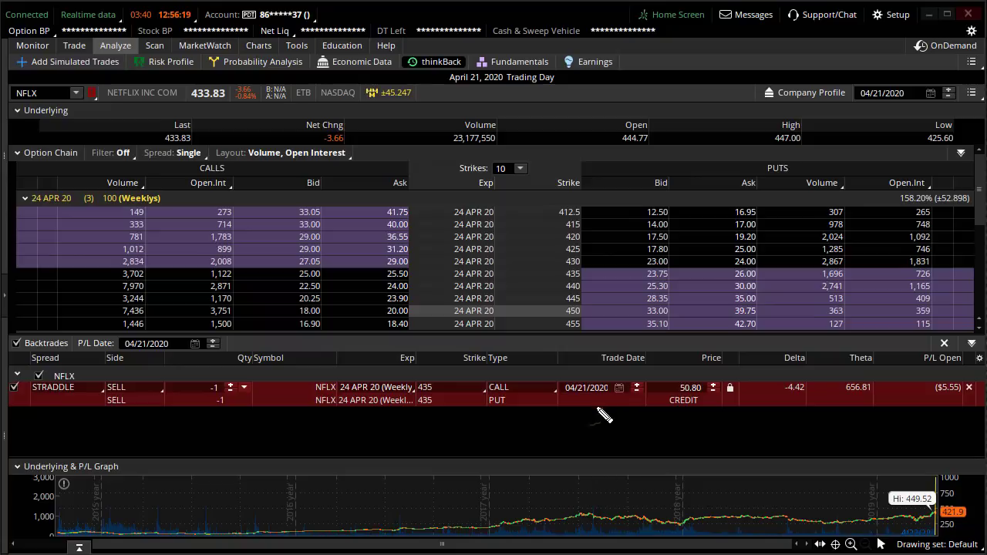
pyautogui.moveTo(709, 362)
pyautogui.mouseDown()
pyautogui.moveTo(708, 423)
pyautogui.moveTo(679, 368)
pyautogui.mouseUp()
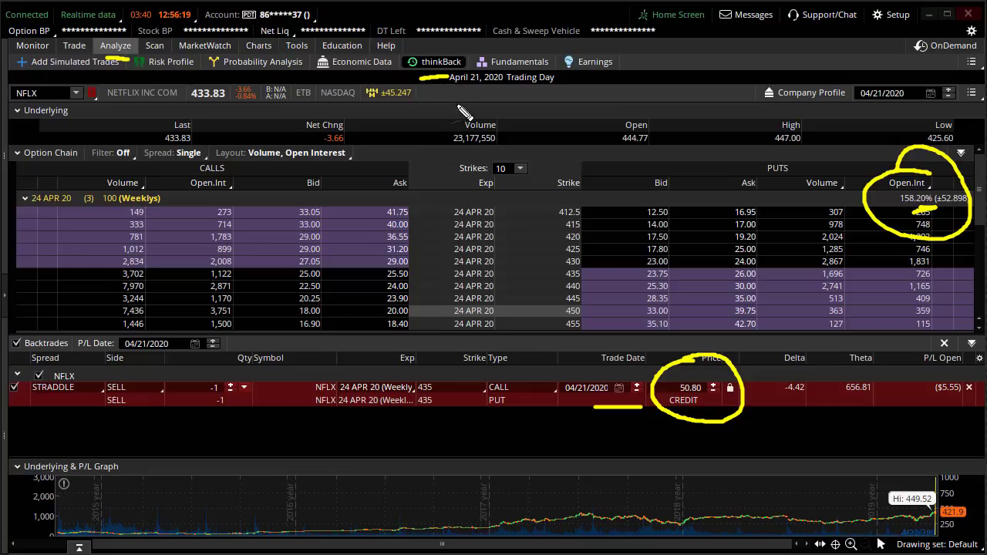
pyautogui.moveTo(917, 71)
pyautogui.mouseDown()
pyautogui.moveTo(964, 85)
pyautogui.moveTo(863, 77)
pyautogui.moveTo(908, 112)
pyautogui.mouseUp()
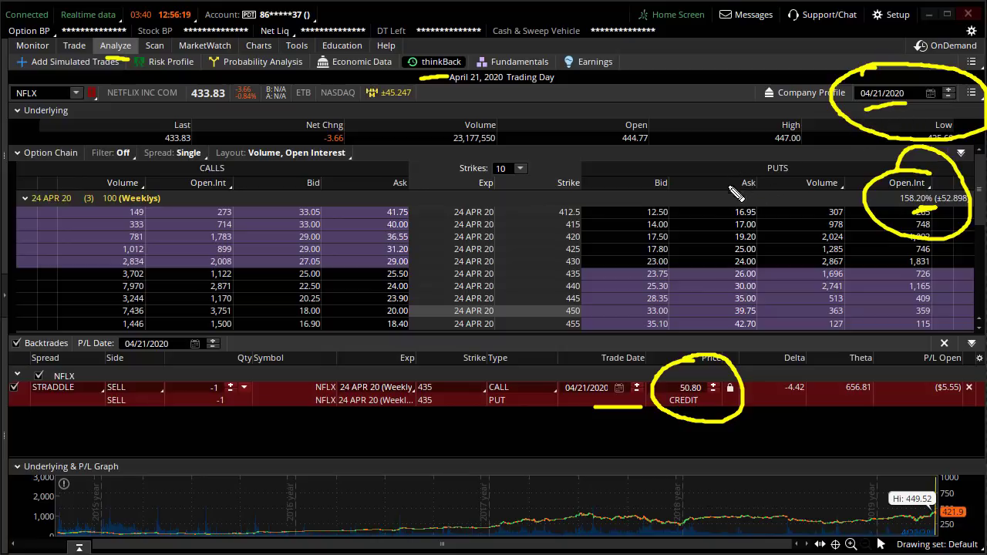
pyautogui.moveTo(727, 187)
pyautogui.mouseDown()
pyautogui.moveTo(919, 193)
pyautogui.moveTo(917, 175)
pyautogui.mouseUp()
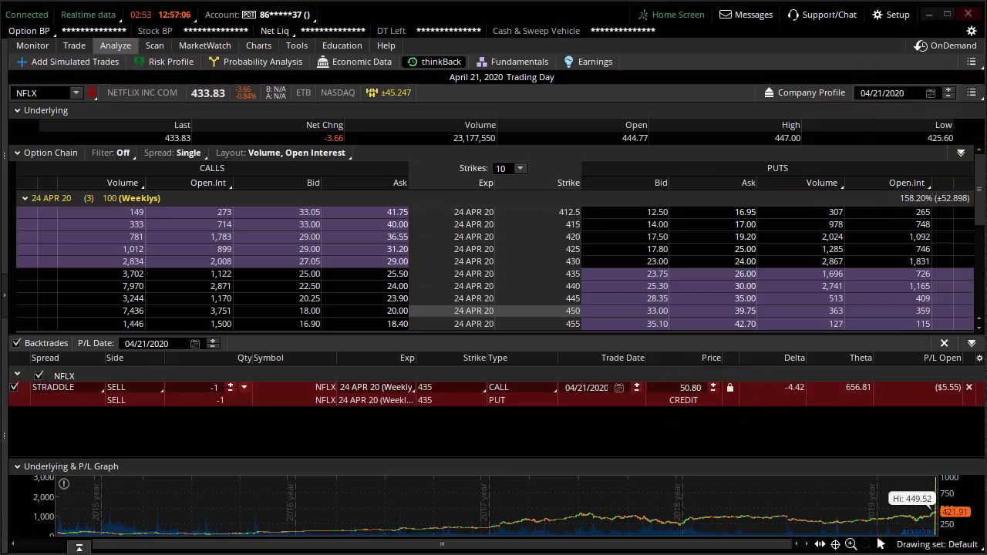
# Return to the live NFLX option chain, draw an arrow to the 24 APR 20 implied volatility, and erase it
pyautogui.click(82, 44)
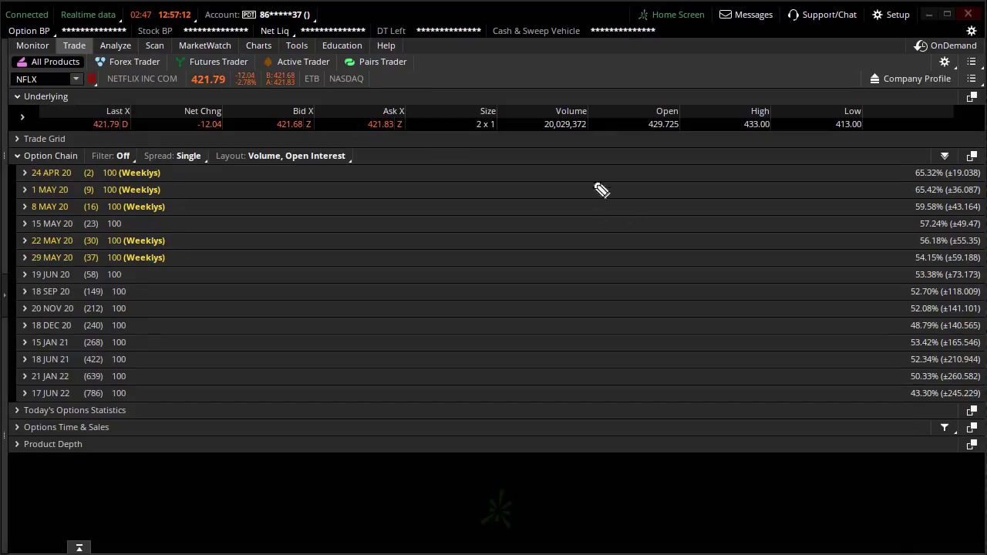
pyautogui.moveTo(584, 219)
pyautogui.mouseDown()
pyautogui.moveTo(879, 185)
pyautogui.moveTo(896, 169)
pyautogui.mouseUp()
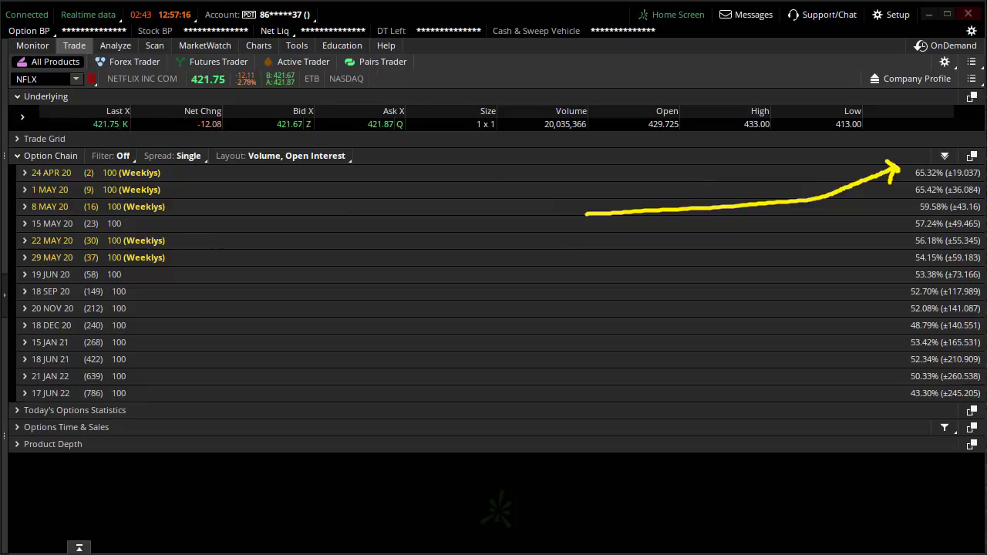
pyautogui.press('Escape')
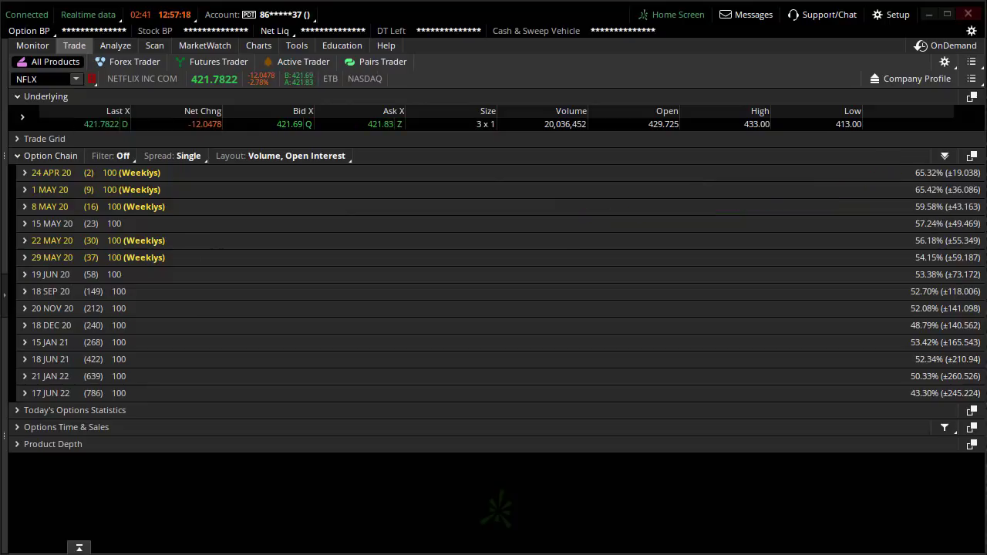
# Expand the 24 APR 20 expiration in the NFLX chain and handwrite an underlined "+50 credit" below its strikes
pyautogui.click(45, 171)
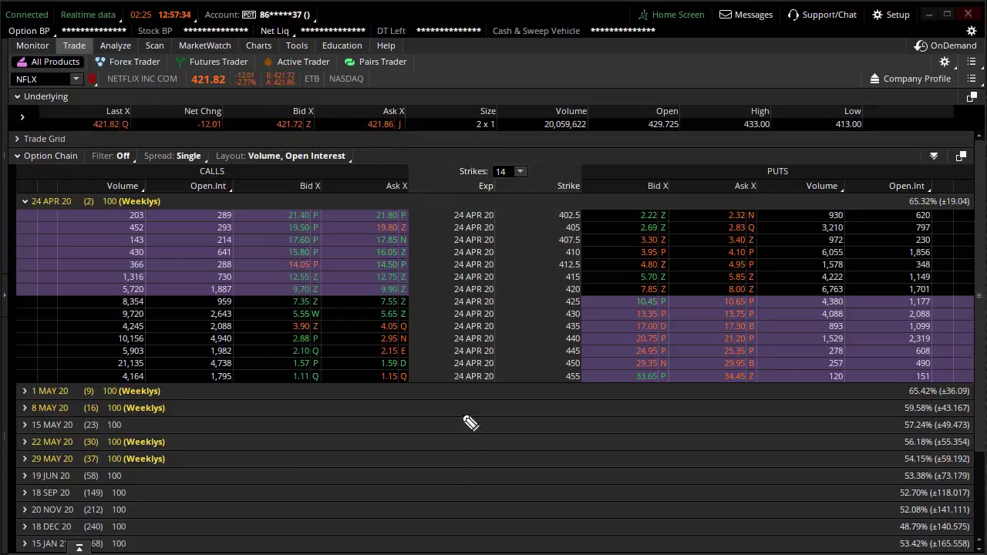
pyautogui.moveTo(475, 418)
pyautogui.mouseDown()
pyautogui.moveTo(506, 406)
pyautogui.moveTo(500, 428)
pyautogui.mouseUp()
pyautogui.moveTo(535, 392)
pyautogui.mouseDown()
pyautogui.moveTo(622, 428)
pyautogui.moveTo(663, 428)
pyautogui.moveTo(690, 420)
pyautogui.moveTo(709, 389)
pyautogui.moveTo(705, 423)
pyautogui.mouseUp()
pyautogui.moveTo(700, 397); pyautogui.dragTo(756, 395)
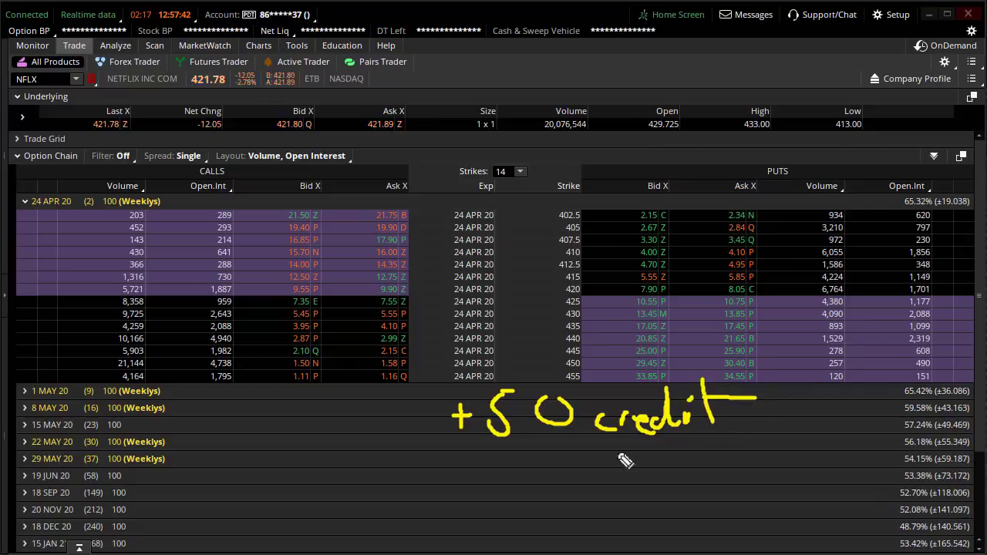
pyautogui.moveTo(459, 448)
pyautogui.mouseDown()
pyautogui.moveTo(703, 451)
pyautogui.moveTo(643, 456)
pyautogui.mouseUp()
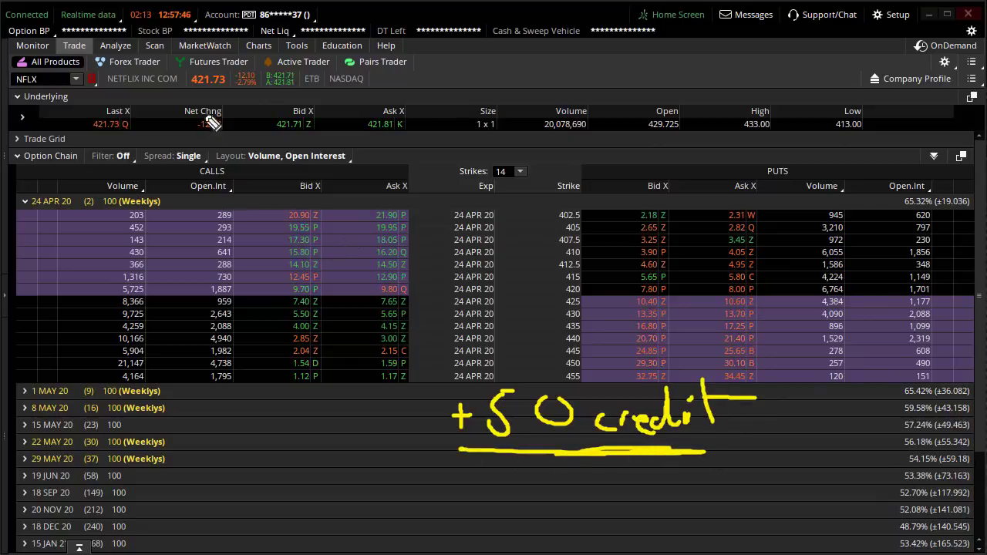
# Underline the NFLX symbol, circle and underline its net change, and clear all the pen marks
pyautogui.moveTo(25, 93); pyautogui.dragTo(64, 84)
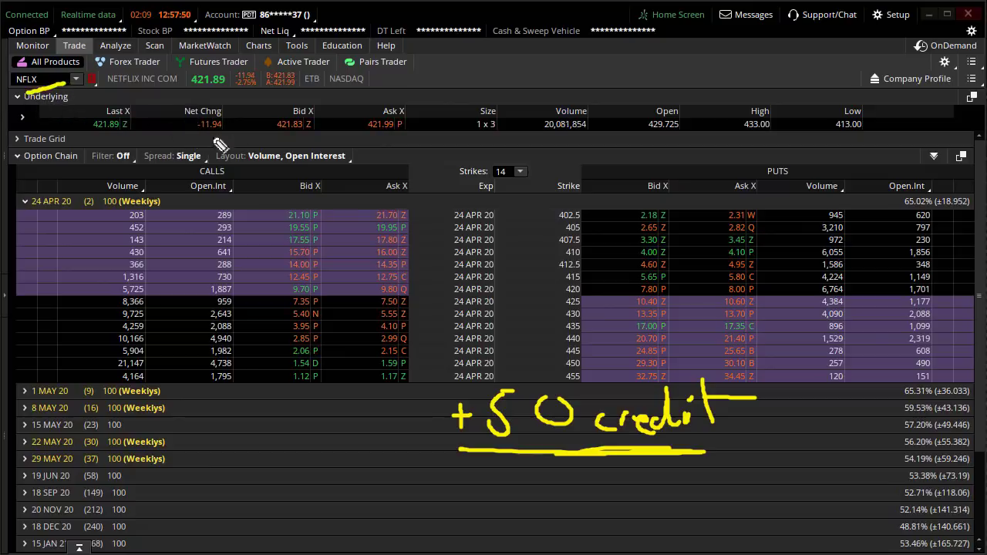
pyautogui.moveTo(169, 133); pyautogui.dragTo(198, 97)
pyautogui.moveTo(189, 137); pyautogui.dragTo(224, 137)
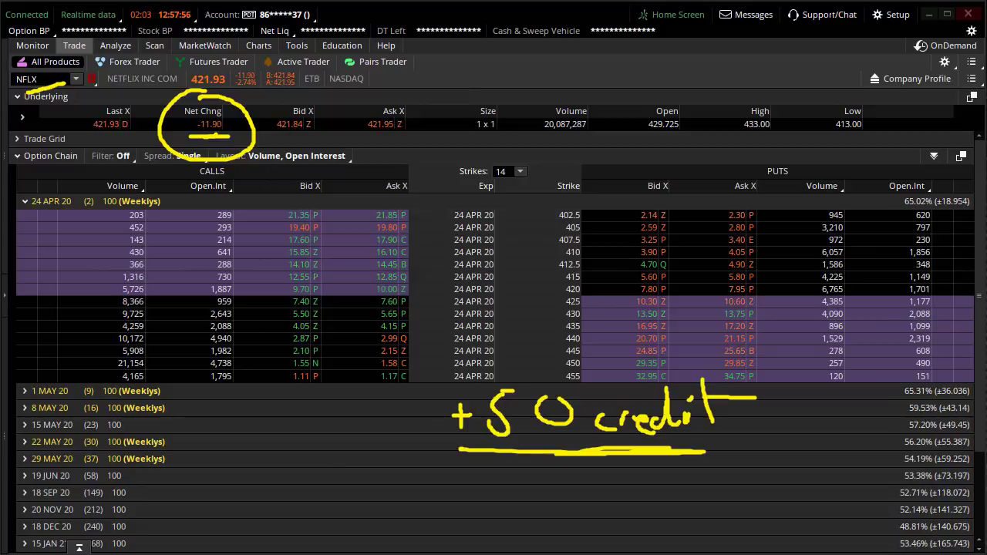
pyautogui.press('Escape')
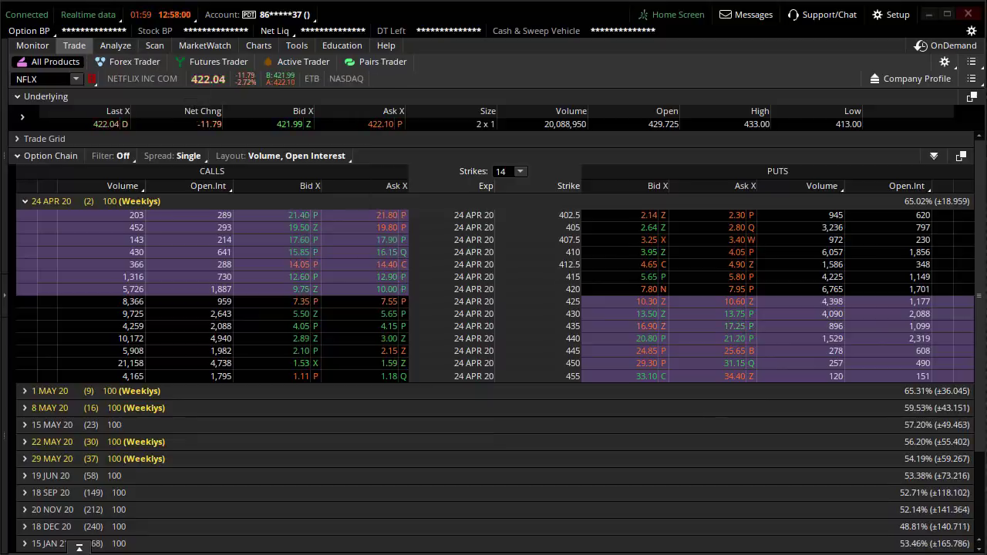
# In thinkBack, circle NFLX's last price and the sold straddle's 435 strikes and credit, and clear the pen marks
pyautogui.click(124, 47)
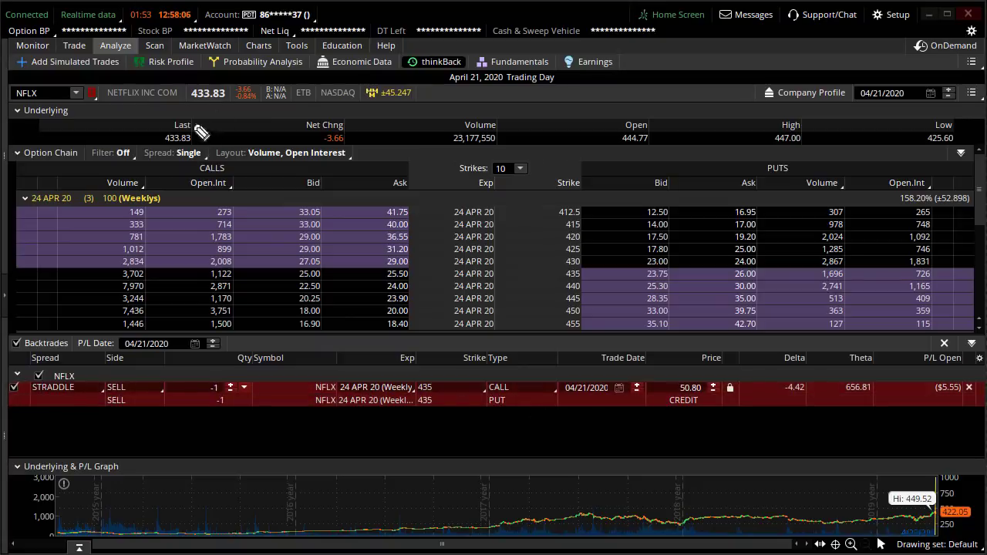
pyautogui.moveTo(201, 133)
pyautogui.mouseDown()
pyautogui.moveTo(154, 108)
pyautogui.moveTo(194, 152)
pyautogui.mouseUp()
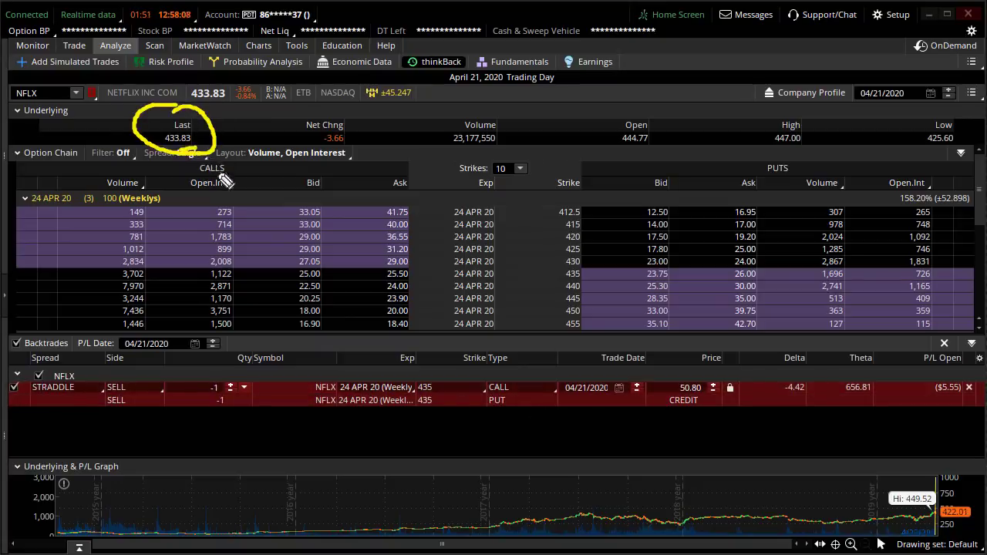
pyautogui.moveTo(455, 362)
pyautogui.mouseDown()
pyautogui.moveTo(366, 398)
pyautogui.moveTo(438, 418)
pyautogui.mouseUp()
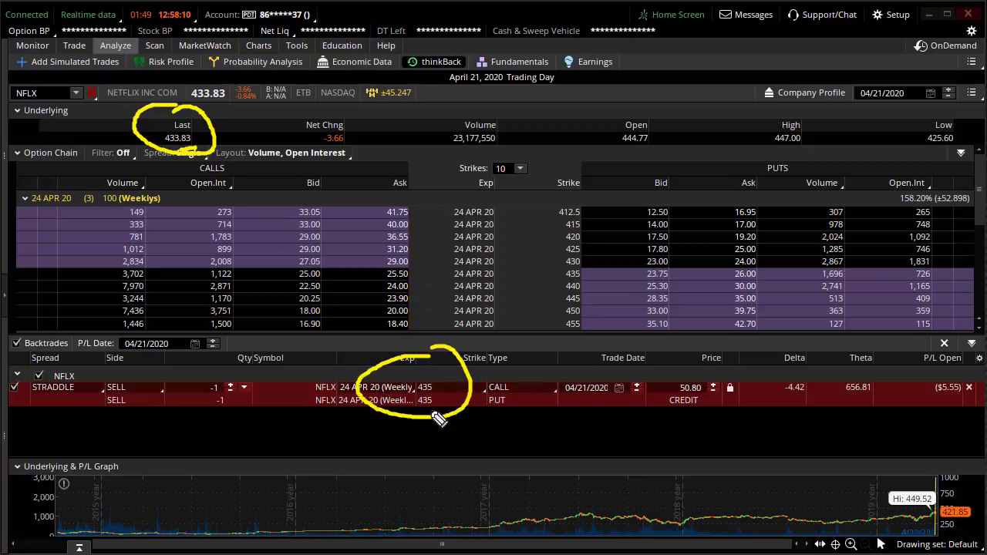
pyautogui.click(447, 400)
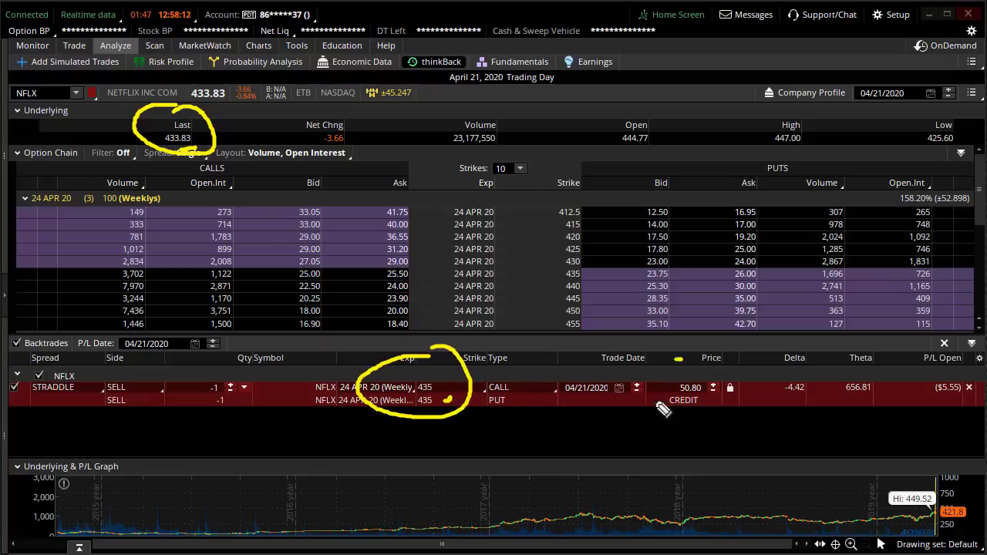
pyautogui.moveTo(681, 358); pyautogui.dragTo(706, 359)
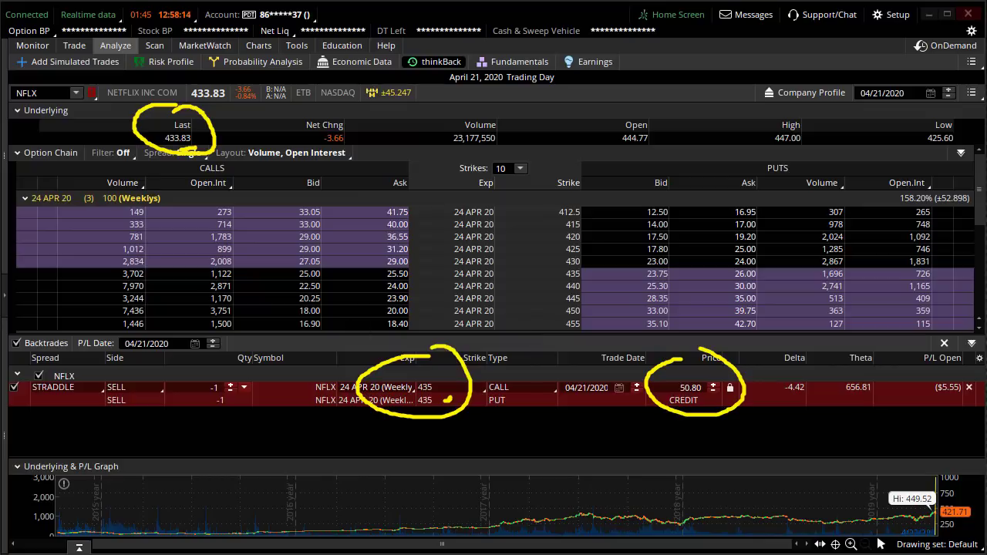
pyautogui.moveTo(445, 400); pyautogui.dragTo(463, 399)
pyautogui.press('Escape')
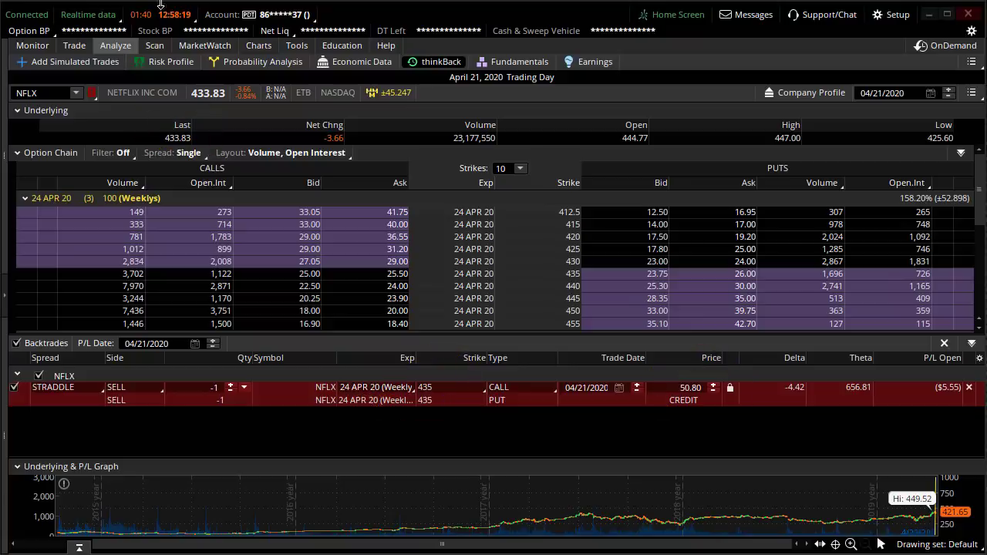
# Set up an order to buy one NFLX 24 APR 20 435 straddle and collapse the Order and Strategy Book
pyautogui.click(77, 46)
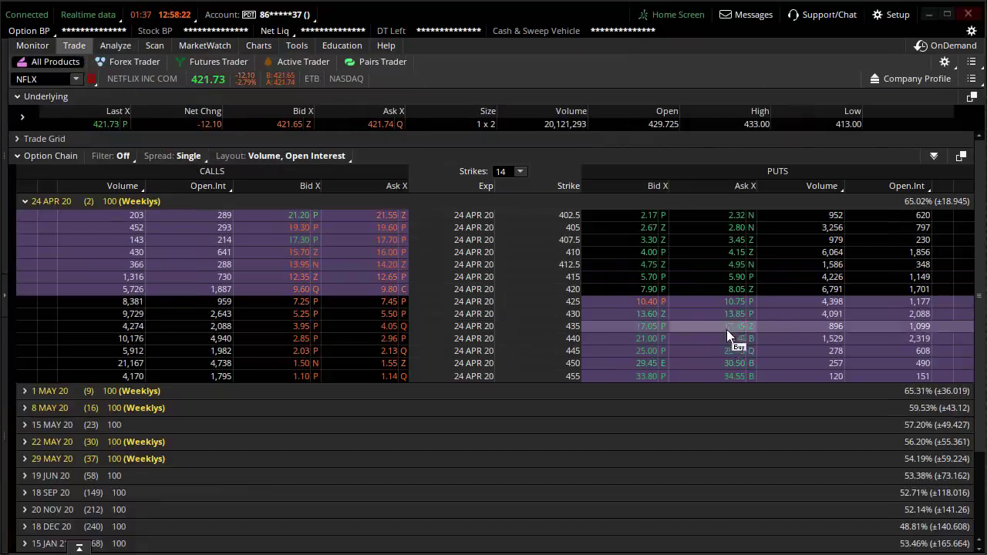
pyautogui.click(681, 330)
pyautogui.scroll(-3, 428, 272)
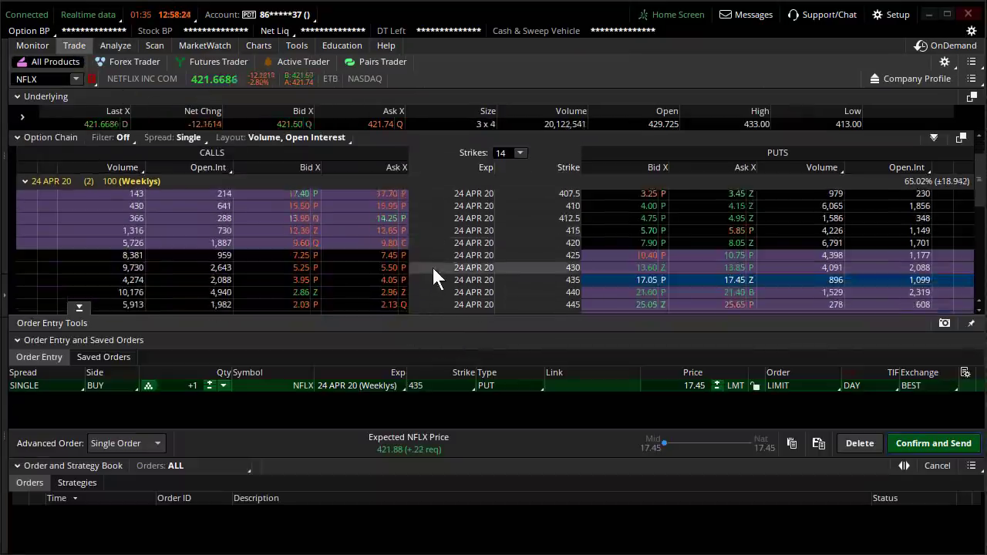
pyautogui.press('ctrl')
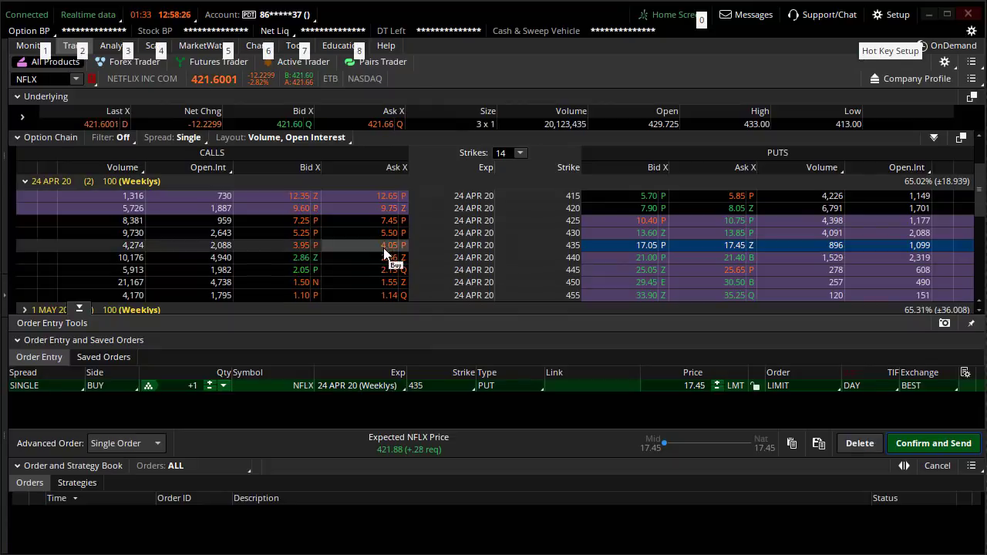
pyautogui.keyDown('ctrl'); pyautogui.click(383, 248); pyautogui.keyUp('ctrl')
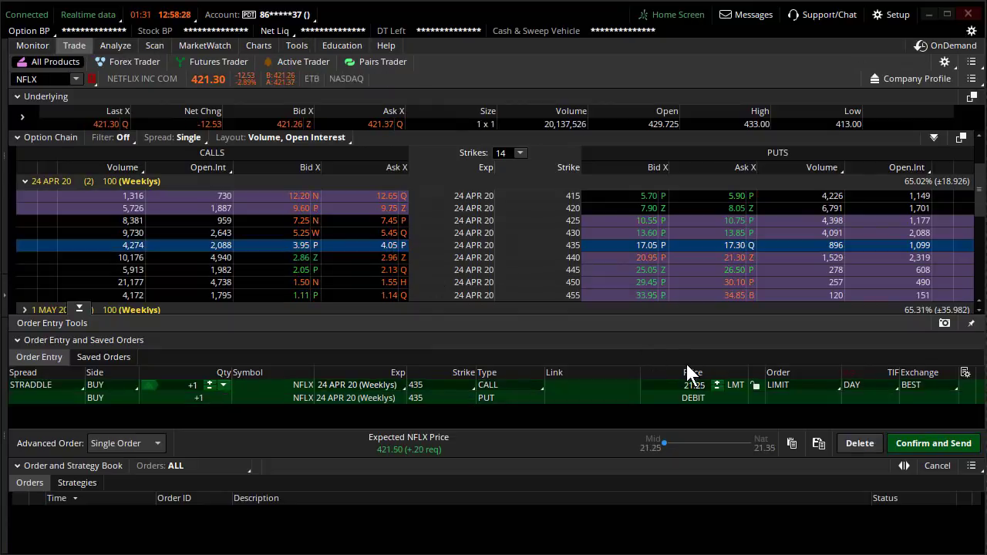
pyautogui.click(81, 465)
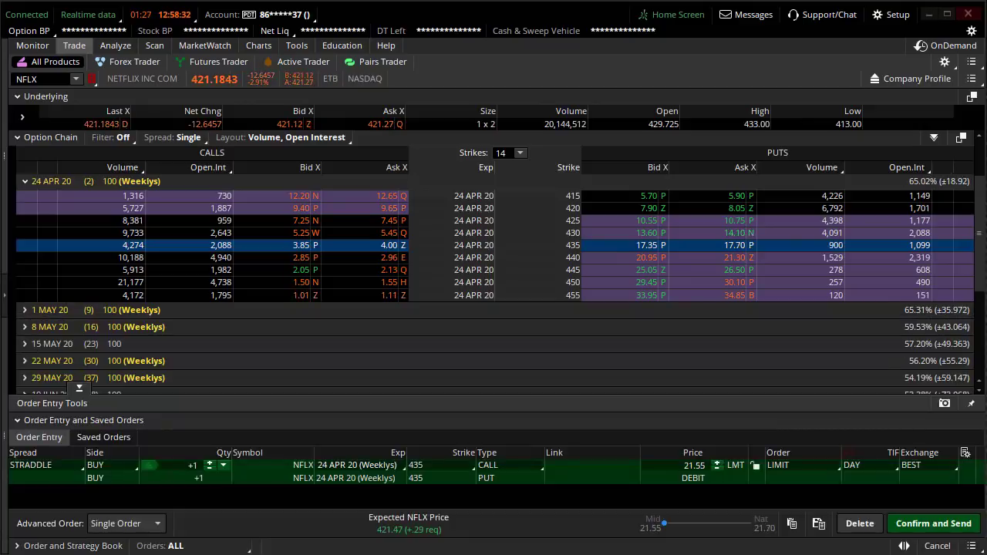
# Handwrite +50 below the 24 APR 20 strikes and draw an arrow from it to the straddle order's price
pyautogui.moveTo(430, 312)
pyautogui.mouseDown()
pyautogui.moveTo(430, 333)
pyautogui.moveTo(439, 323)
pyautogui.moveTo(448, 333)
pyautogui.moveTo(461, 310)
pyautogui.mouseUp()
pyautogui.moveTo(493, 302); pyautogui.dragTo(502, 313)
pyautogui.moveTo(505, 348)
pyautogui.mouseDown()
pyautogui.moveTo(568, 378)
pyautogui.moveTo(675, 460)
pyautogui.moveTo(665, 448)
pyautogui.moveTo(643, 452)
pyautogui.mouseUp()
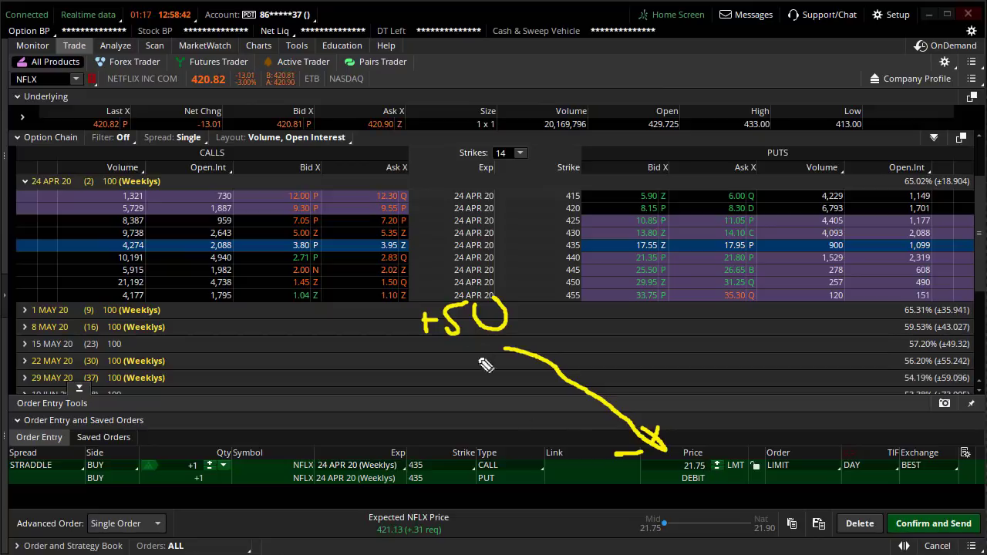
# Circle NFLX's net change, underline +50, draw an arrow from the order price to the implied volatility, erase the marks, and reopen the watchlist sidebar
pyautogui.moveTo(202, 106)
pyautogui.mouseDown()
pyautogui.moveTo(179, 138)
pyautogui.moveTo(205, 109)
pyautogui.mouseUp()
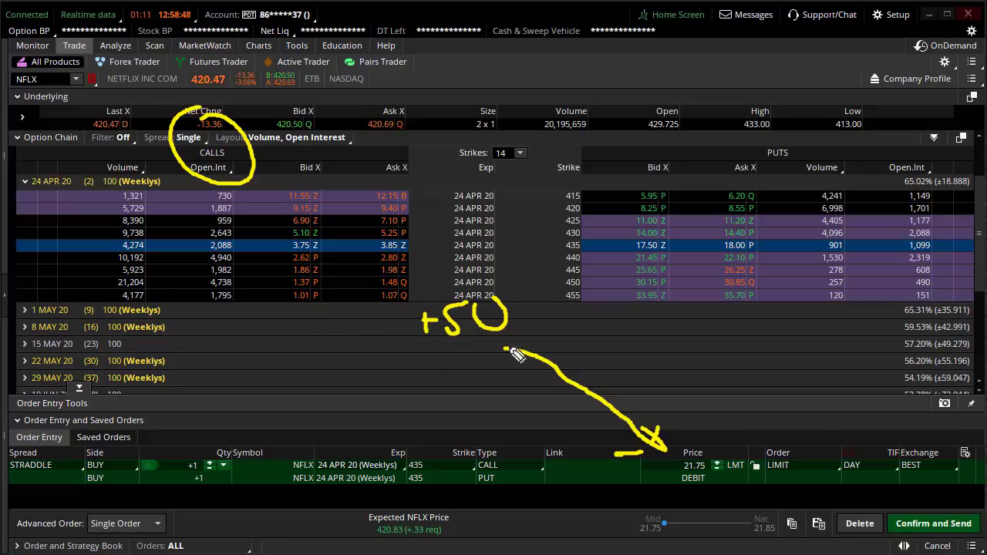
pyautogui.moveTo(513, 348)
pyautogui.mouseDown()
pyautogui.moveTo(462, 347)
pyautogui.moveTo(497, 347)
pyautogui.mouseUp()
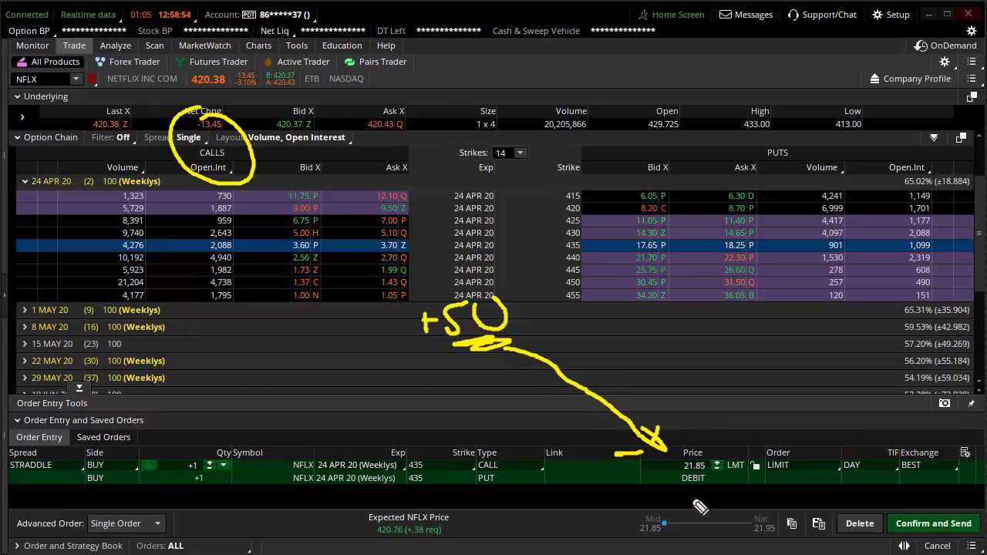
pyautogui.moveTo(679, 446)
pyautogui.mouseDown()
pyautogui.moveTo(801, 301)
pyautogui.moveTo(914, 193)
pyautogui.mouseUp()
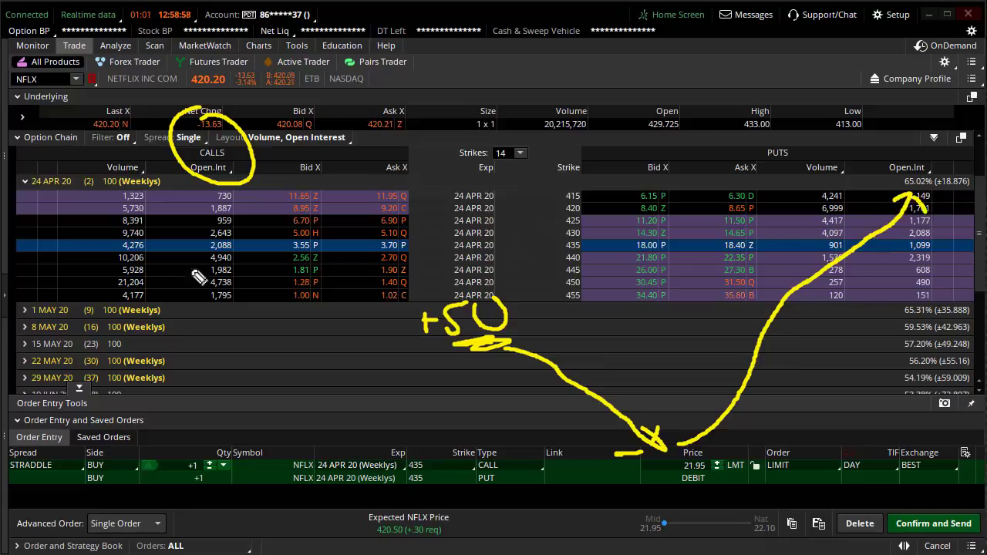
pyautogui.press('Escape')
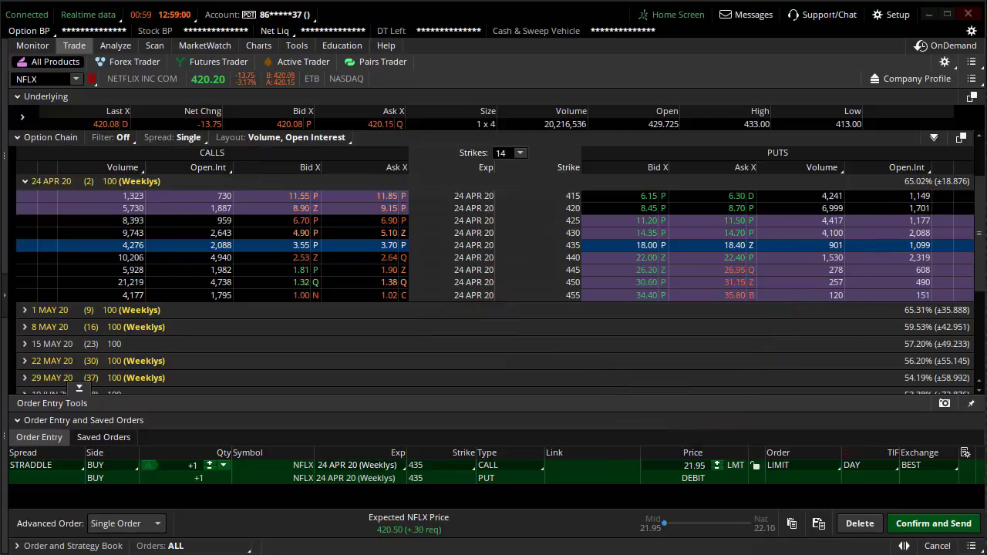
pyautogui.click(5, 299)
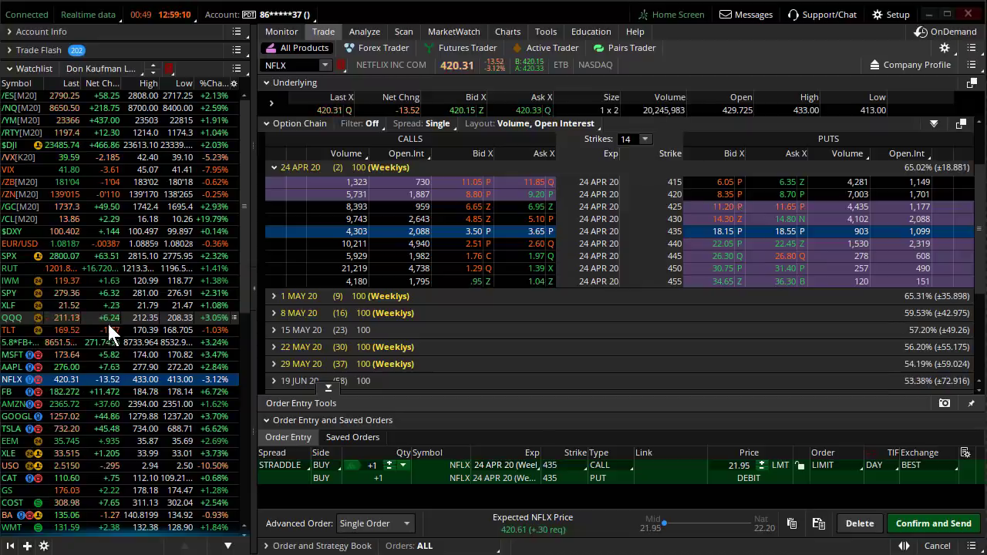
# Discard the pending NFLX 435 straddle order and delete the sold 435 straddle from the thinkBack backtrades
pyautogui.click(862, 524)
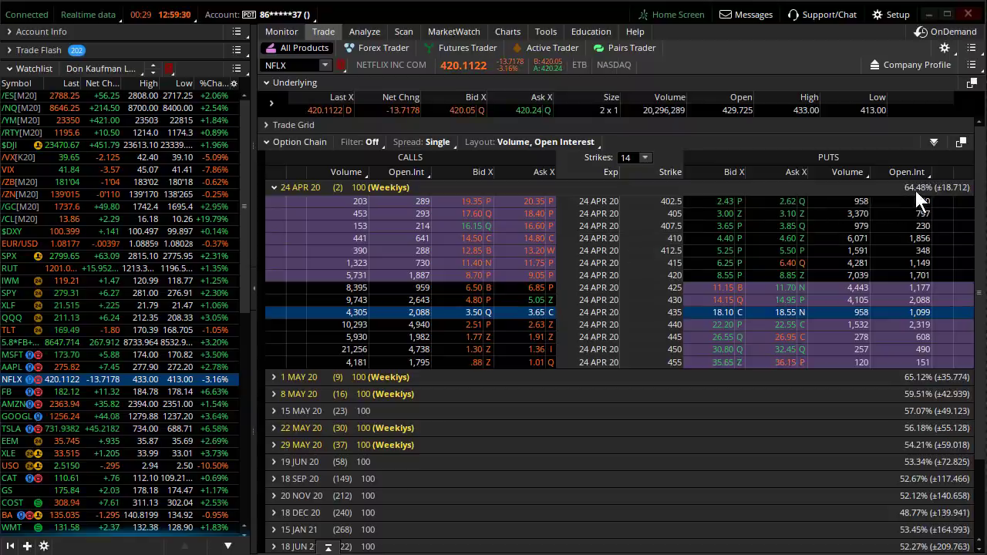
pyautogui.click(363, 31)
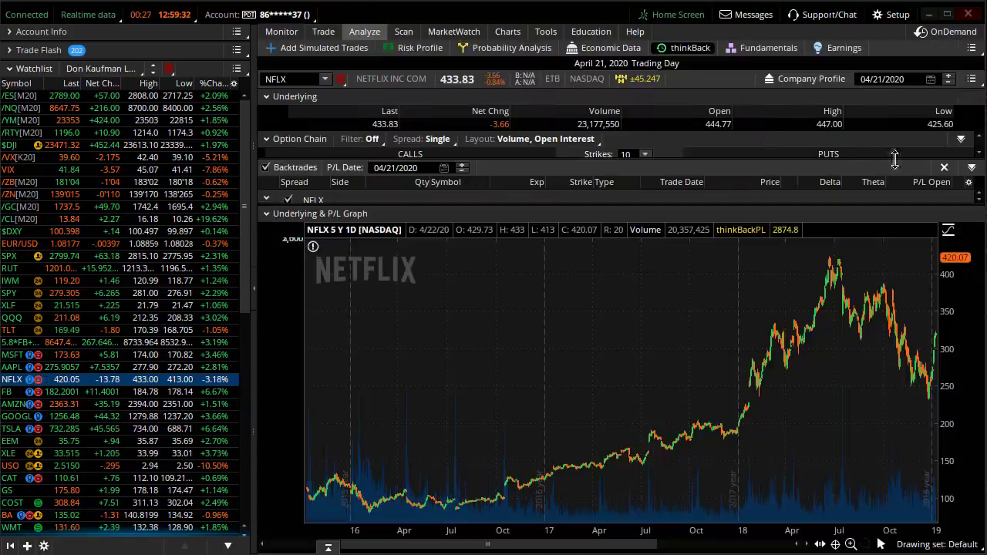
pyautogui.moveTo(895, 202); pyautogui.dragTo(899, 397)
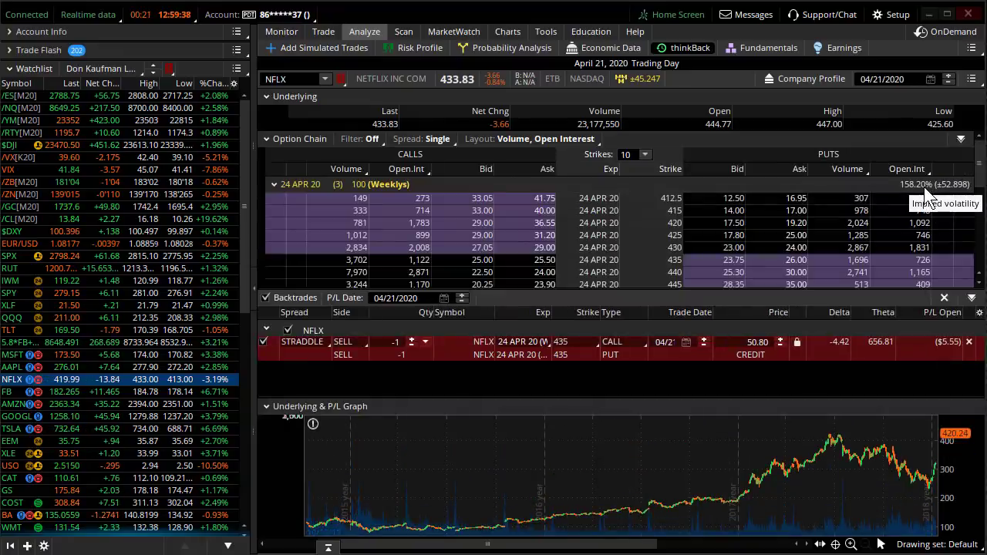
pyautogui.click(968, 342)
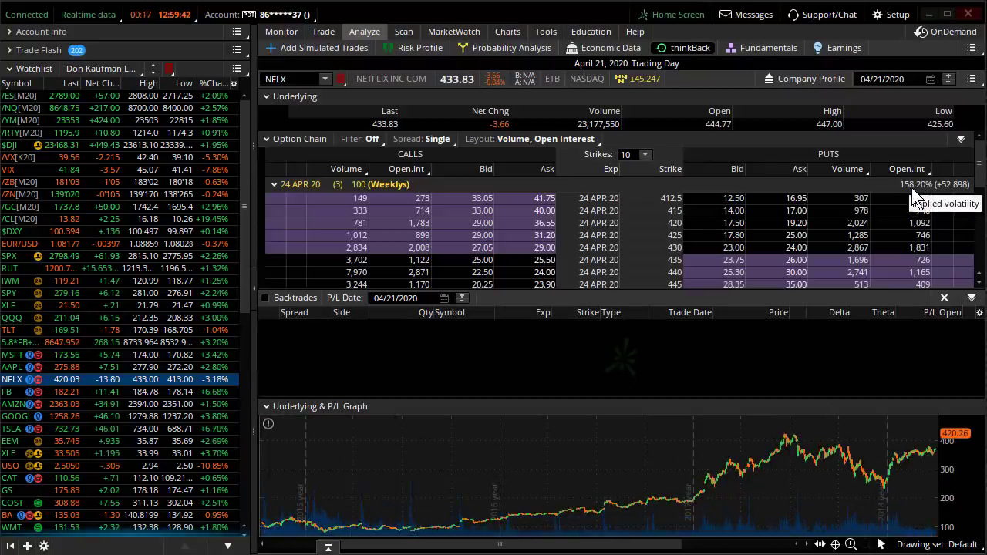
# Compare the implied volatility in NFLX's live option chain and collapse the 24 APR 20 expiration
pyautogui.click(334, 34)
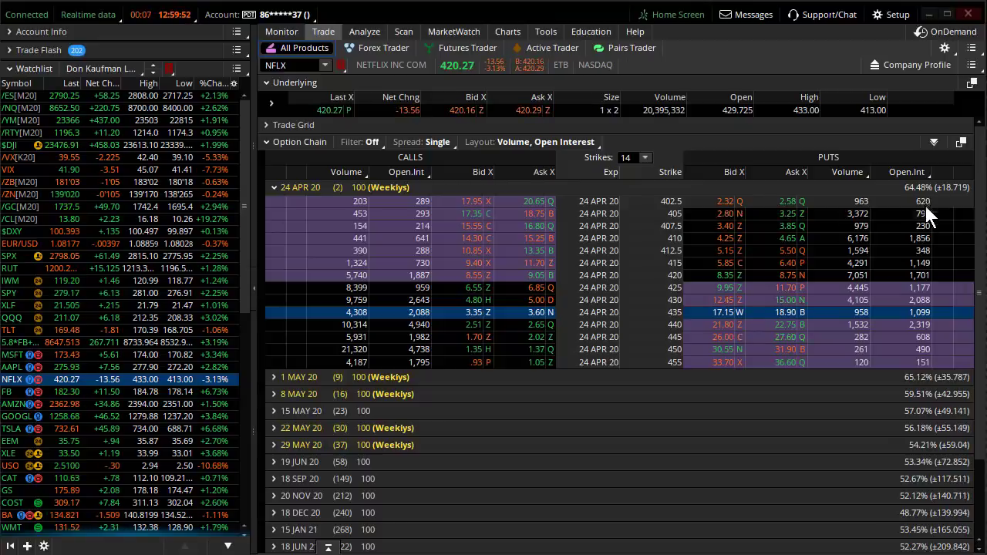
pyautogui.click(301, 186)
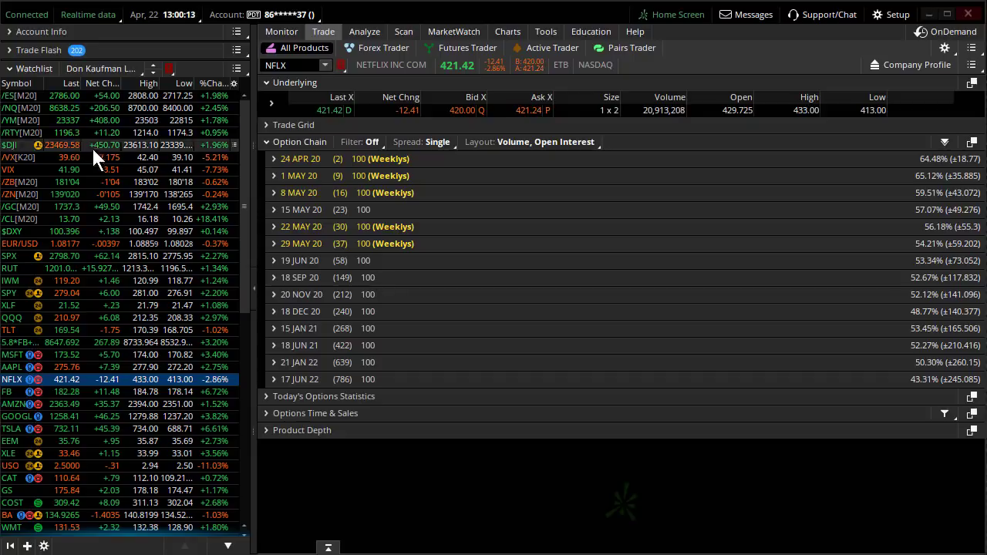
# Chart the /ES futures on one-minute bars and examine the price action from about 10:45 to the 13:00 close
pyautogui.click(114, 94)
pyautogui.click(507, 32)
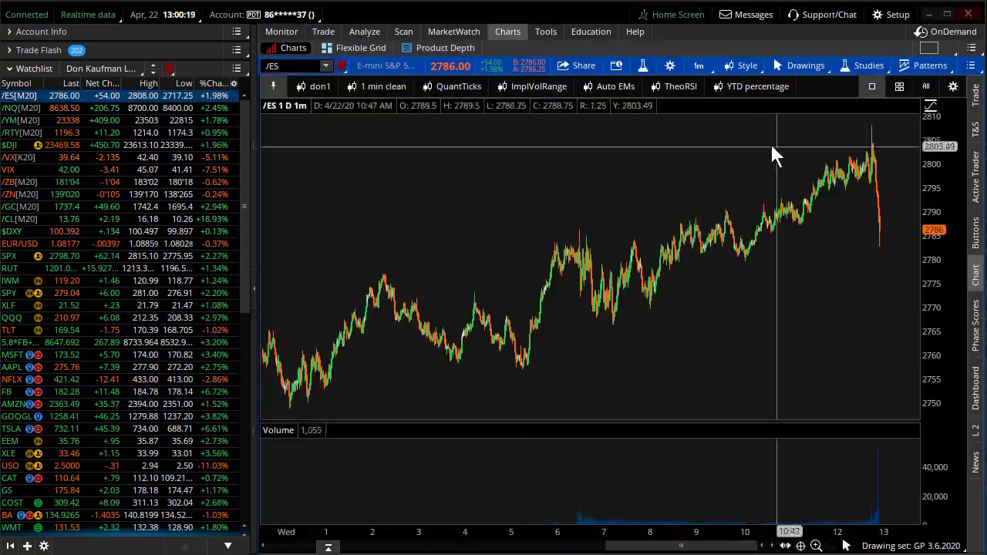
pyautogui.moveTo(769, 141); pyautogui.dragTo(917, 146)
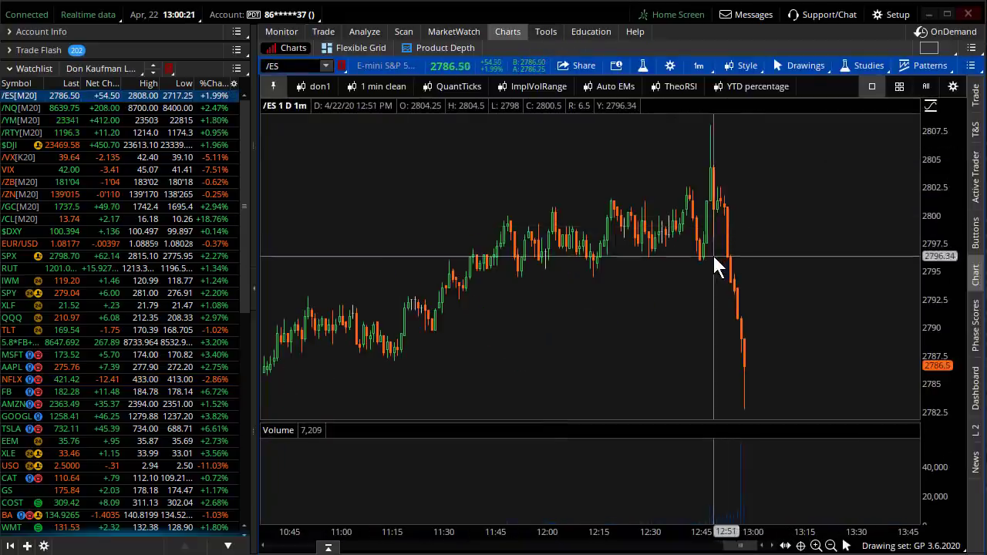
pyautogui.moveTo(934, 147); pyautogui.dragTo(934, 165)
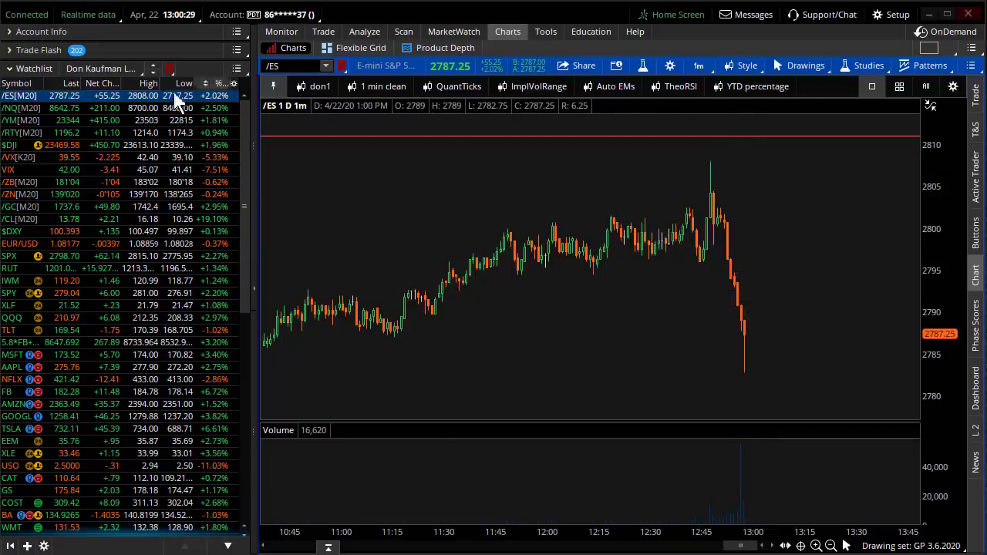
# Chart SPX with the don1 style and examine the daily candles against the horizontal level lines for the week of 4/20
pyautogui.click(158, 255)
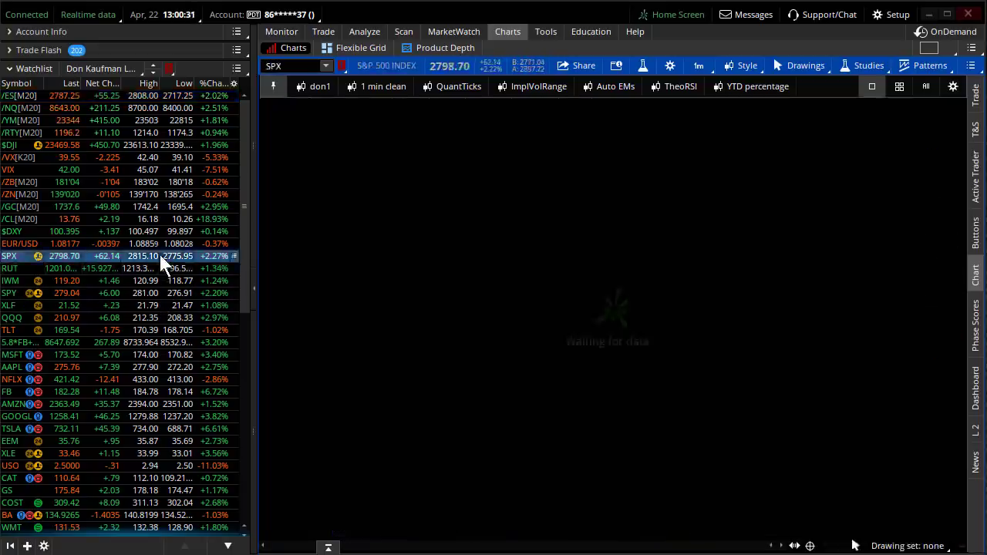
pyautogui.click(306, 86)
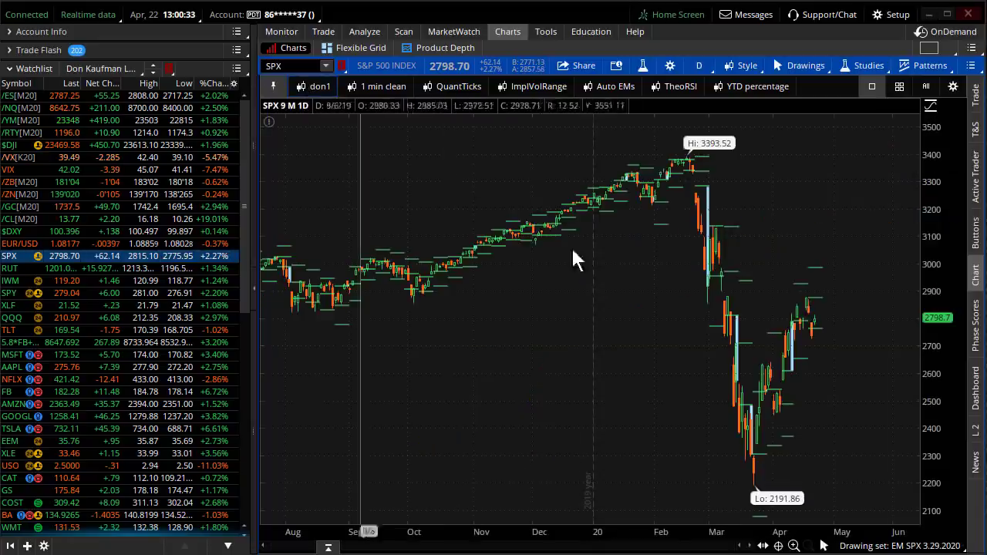
pyautogui.moveTo(764, 293); pyautogui.dragTo(879, 395)
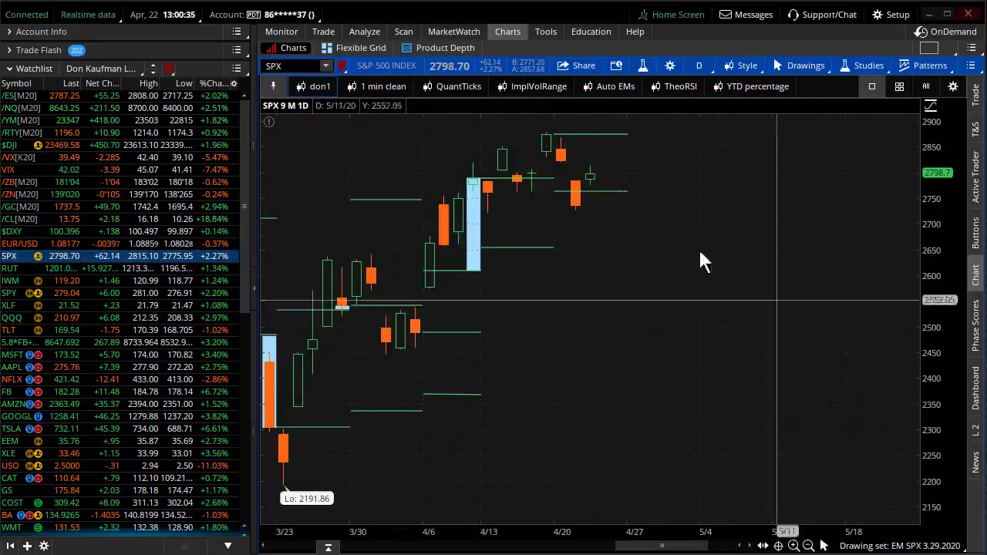
pyautogui.moveTo(939, 179); pyautogui.dragTo(939, 231)
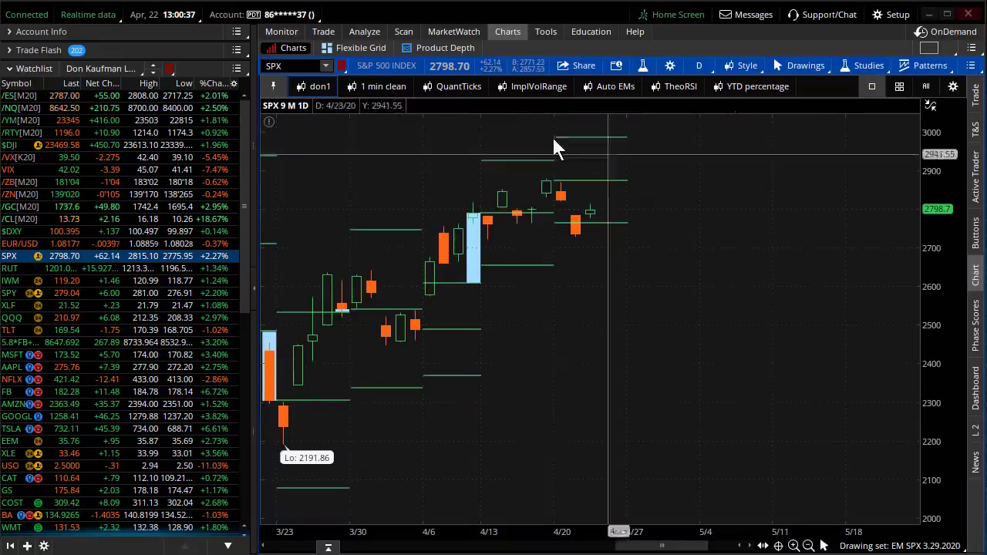
pyautogui.moveTo(529, 120); pyautogui.dragTo(689, 255)
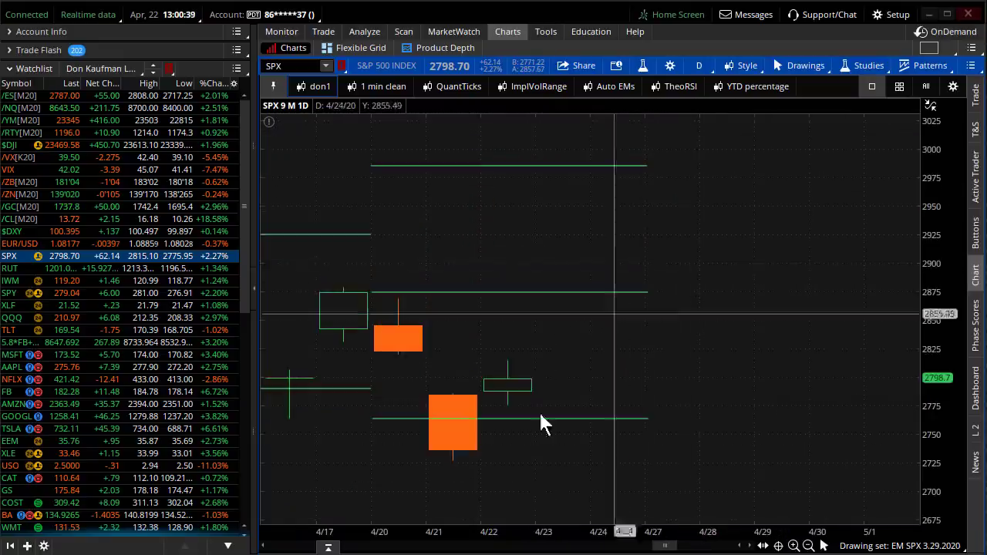